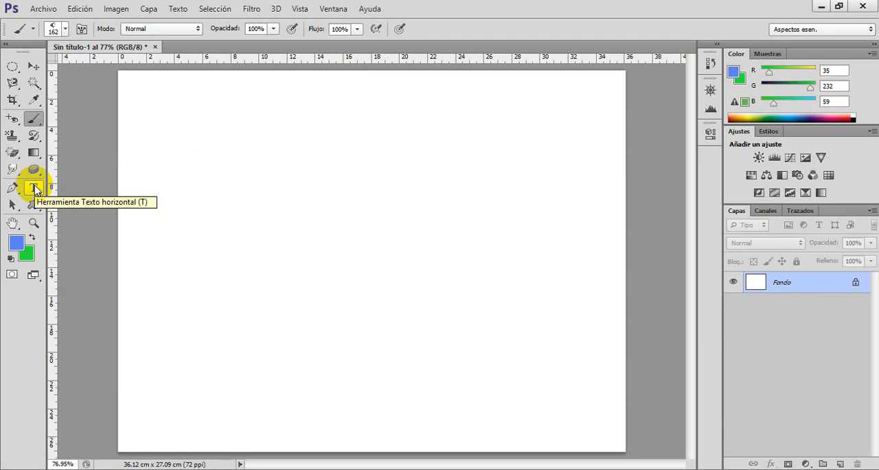
Activate the Horizontal Type tool from the group of text tools.
click(36, 190)
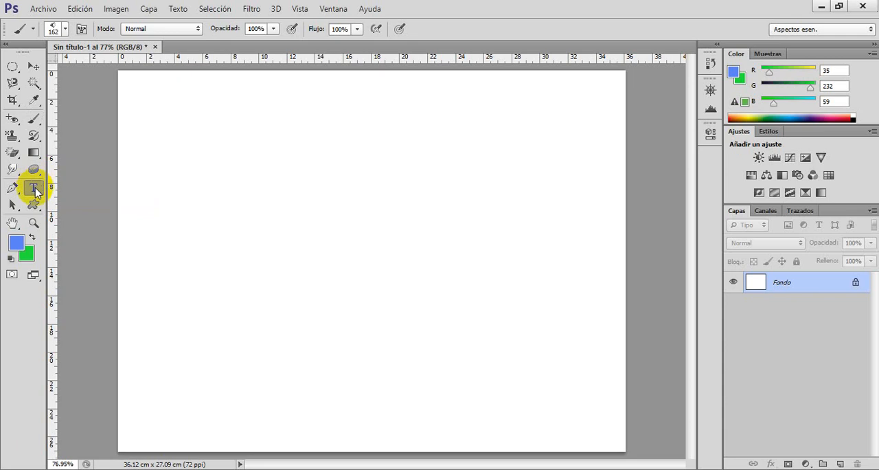
click(35, 189)
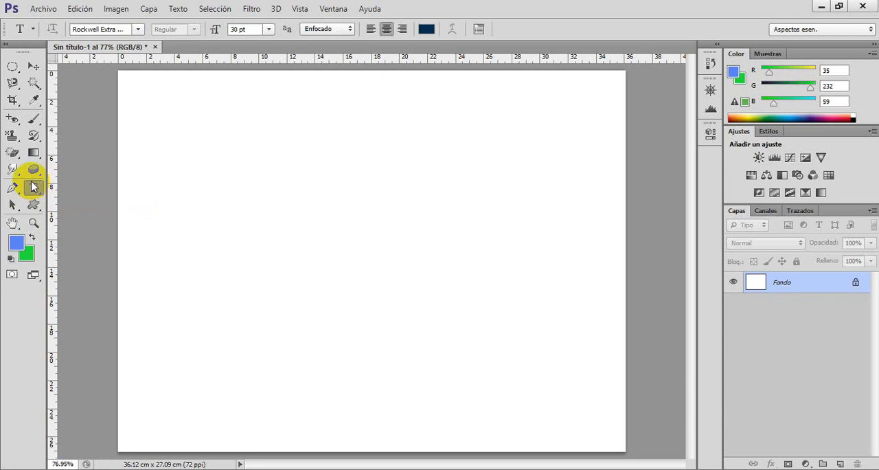
right_click(32, 186)
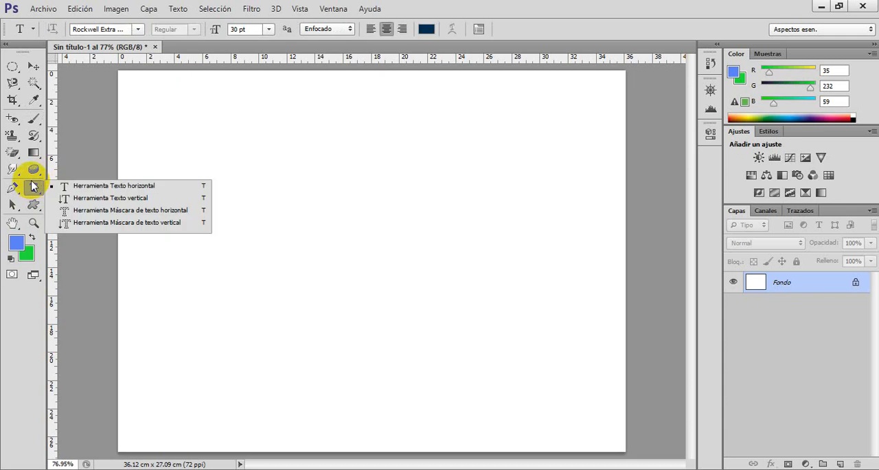
click(137, 189)
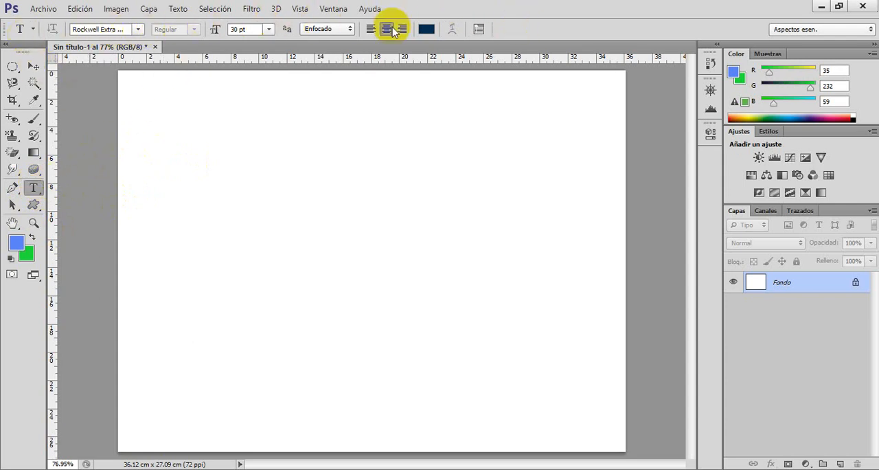
Browse the available fonts and set the text font to Cooper Black.
click(138, 30)
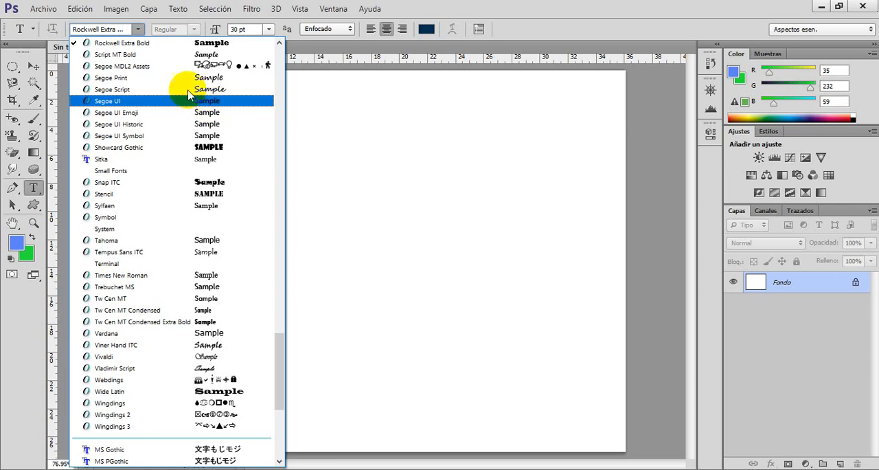
scroll(190, 148, up, 10)
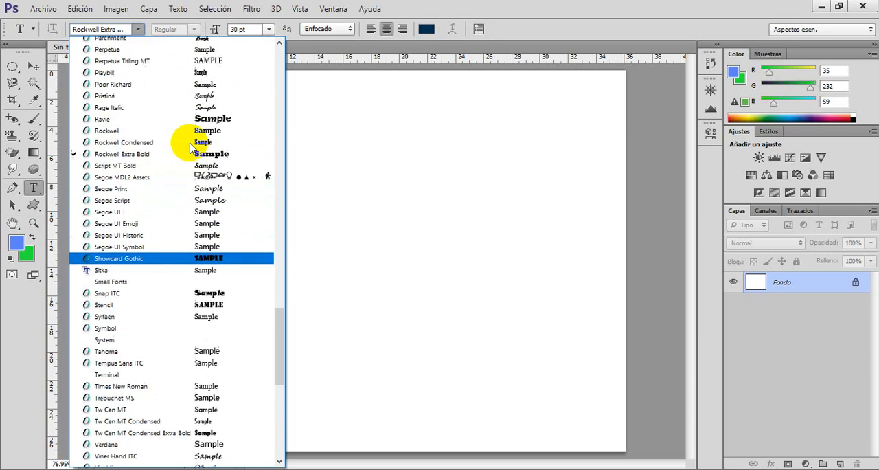
scroll(190, 148, up, 11)
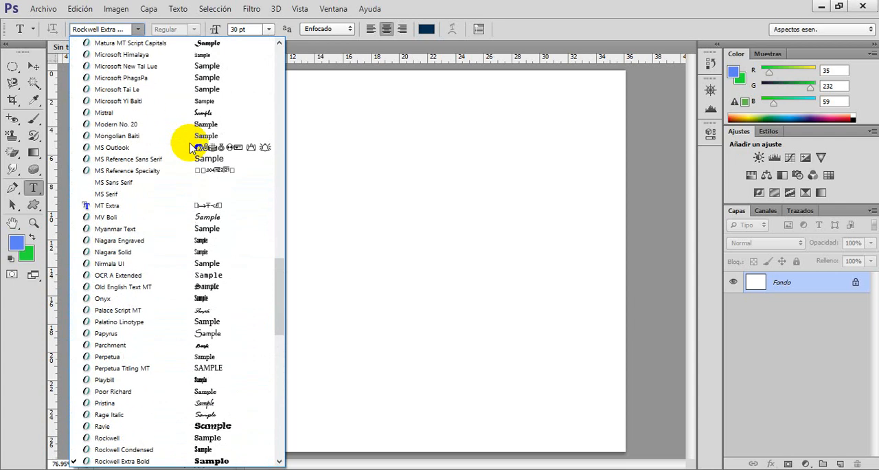
scroll(193, 146, up, 10)
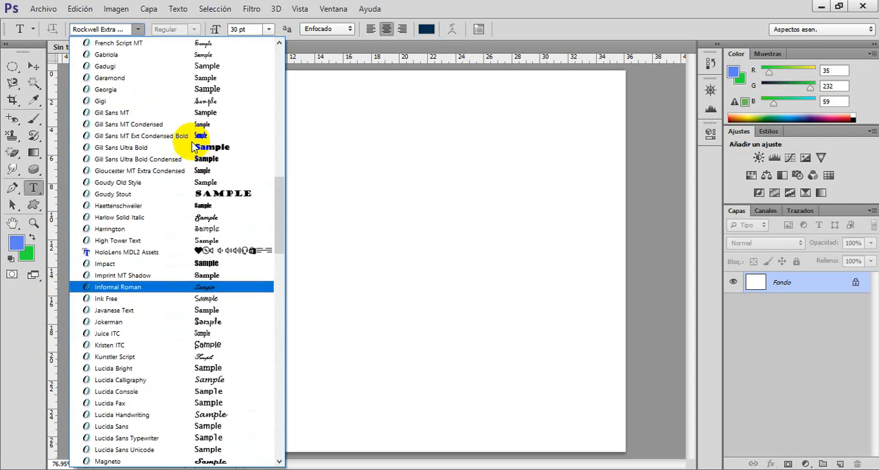
scroll(193, 147, up, 3)
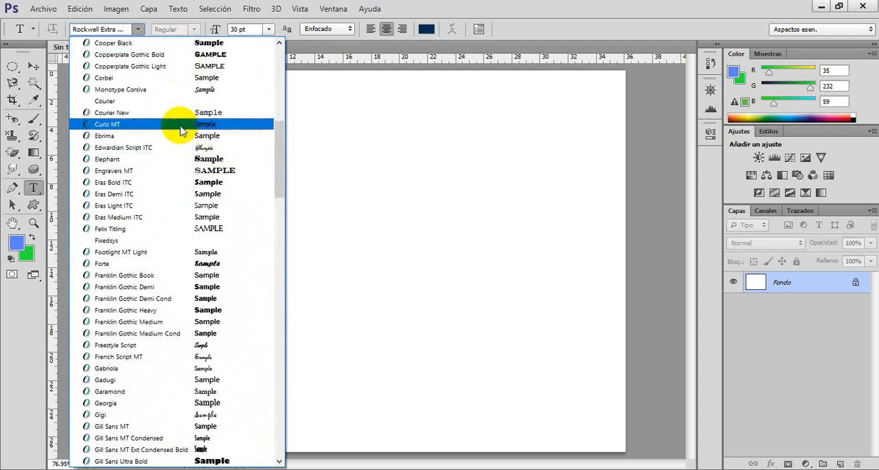
scroll(181, 130, up, 3)
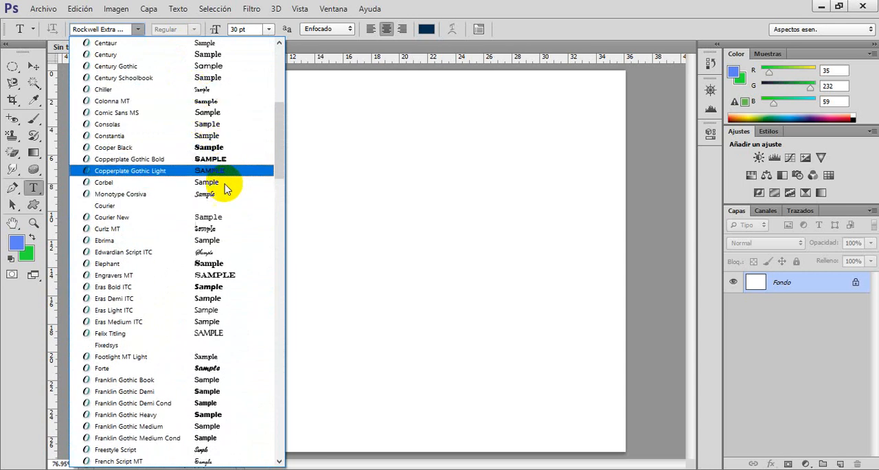
click(220, 147)
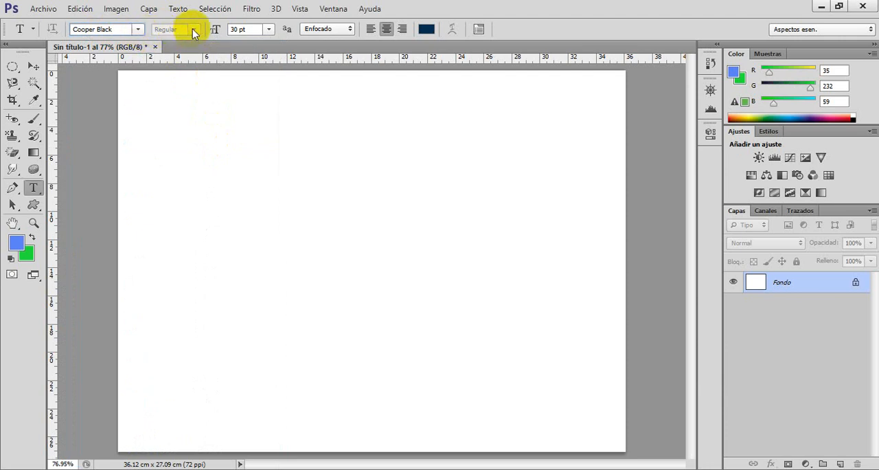
Change the text font to Arial and look through its available font styles.
click(139, 29)
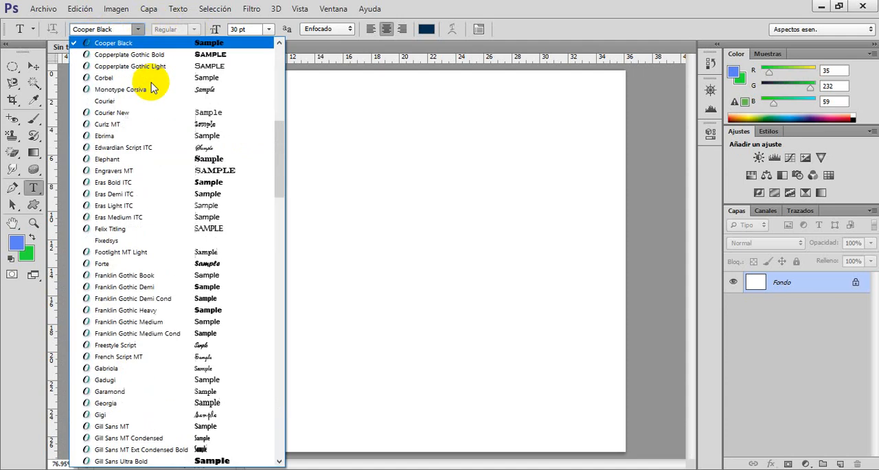
drag(280, 159, 255, 39)
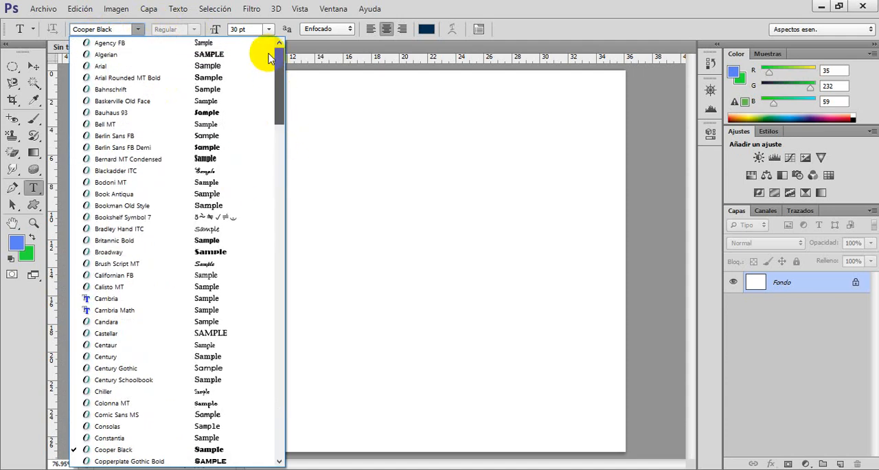
click(114, 66)
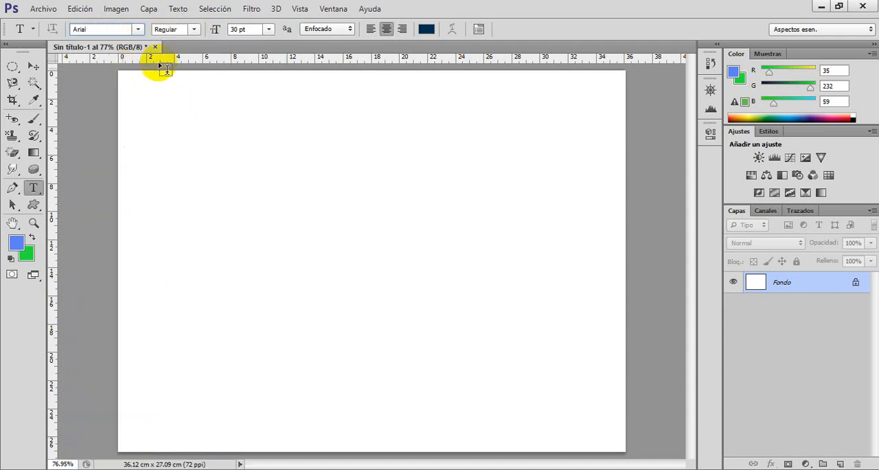
click(194, 30)
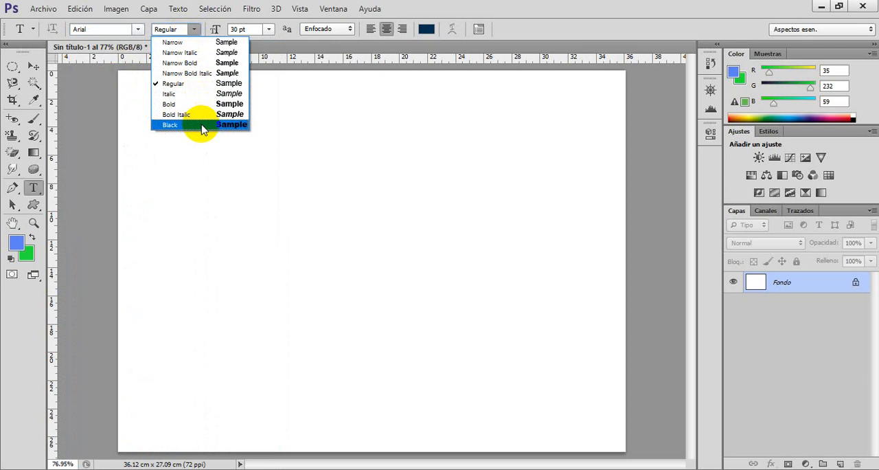
click(139, 31)
Set the text font to Bookman Old Style and check its styles, keeping Regular.
click(139, 30)
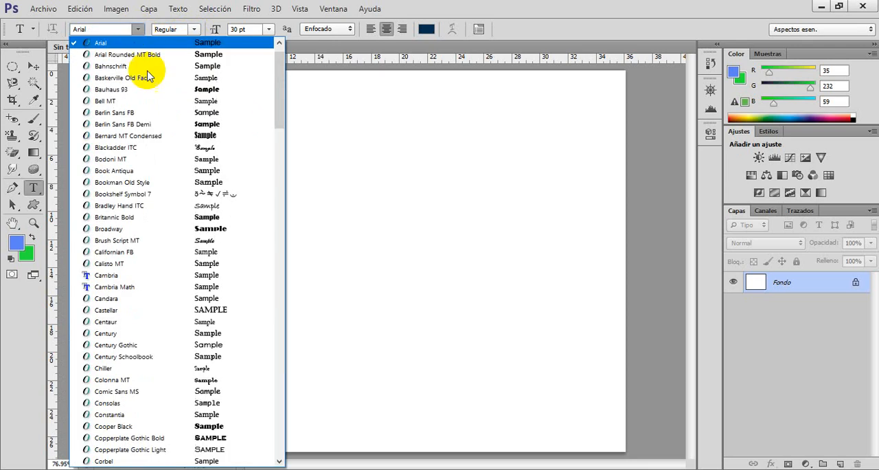
click(172, 187)
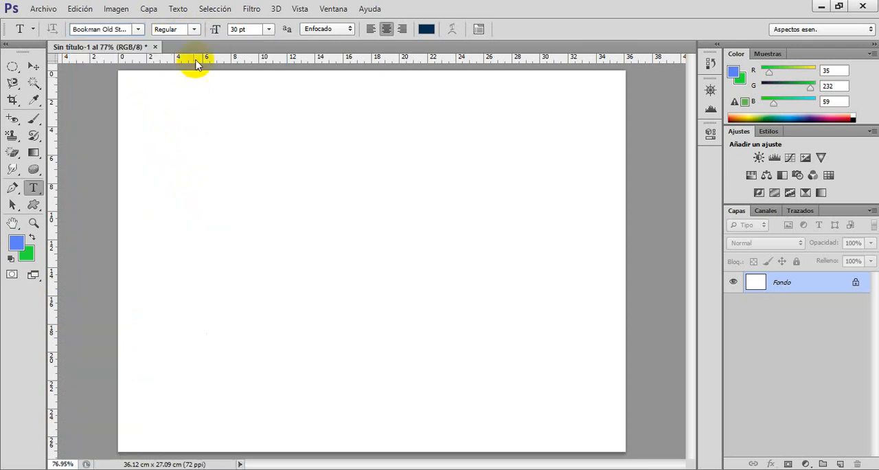
click(192, 30)
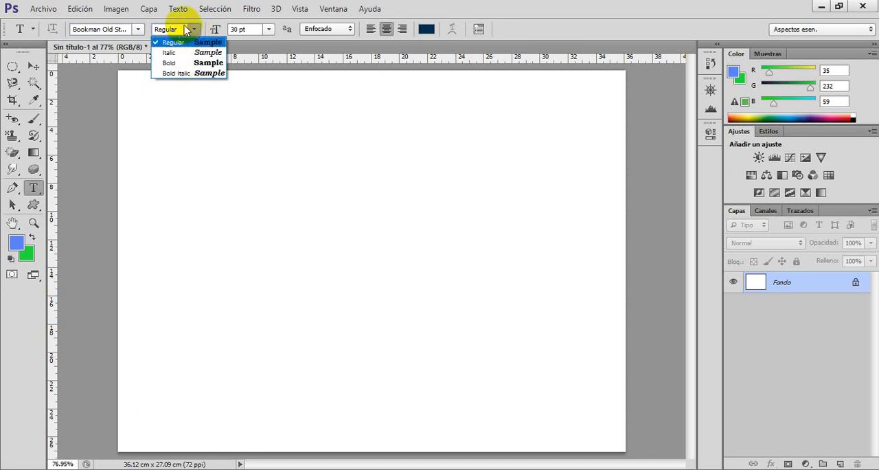
click(190, 33)
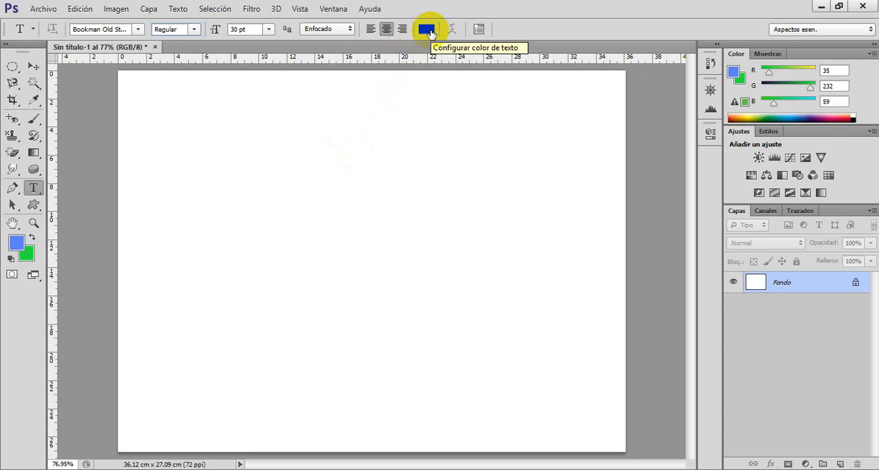
Set the text color to bright blue, hex 280df3.
click(426, 31)
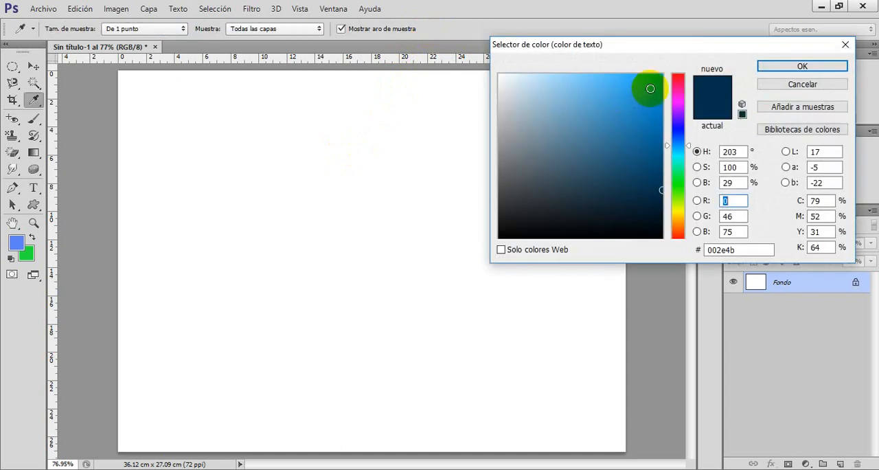
click(678, 126)
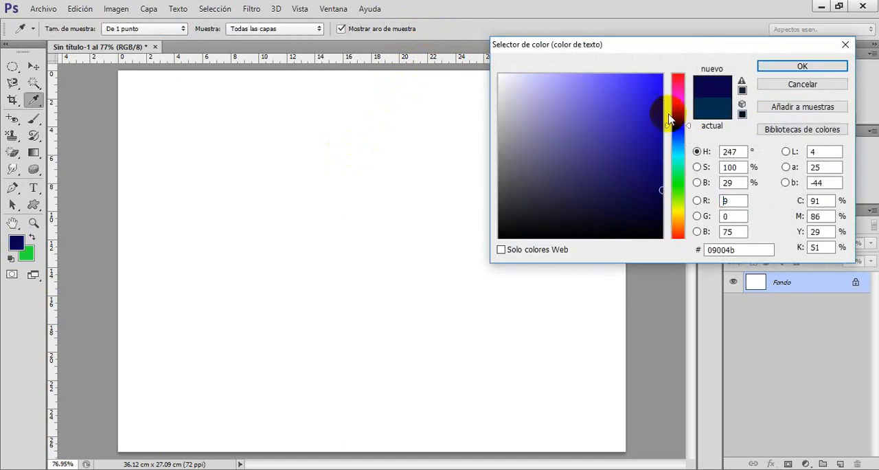
click(653, 82)
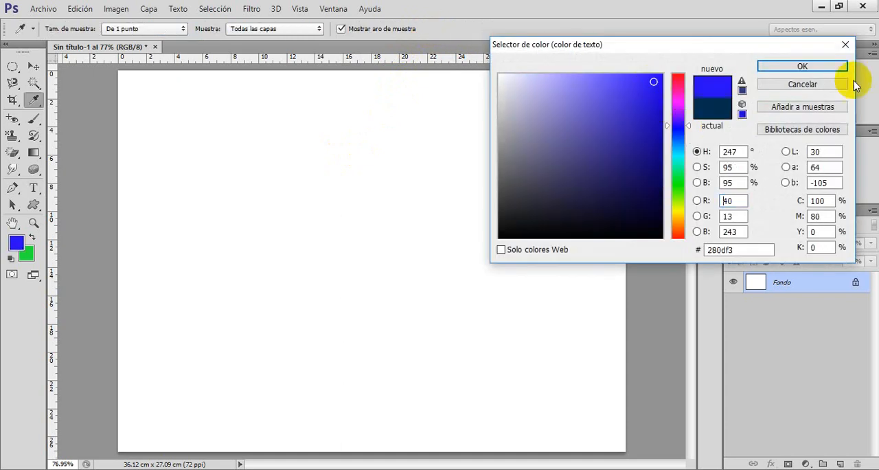
click(804, 66)
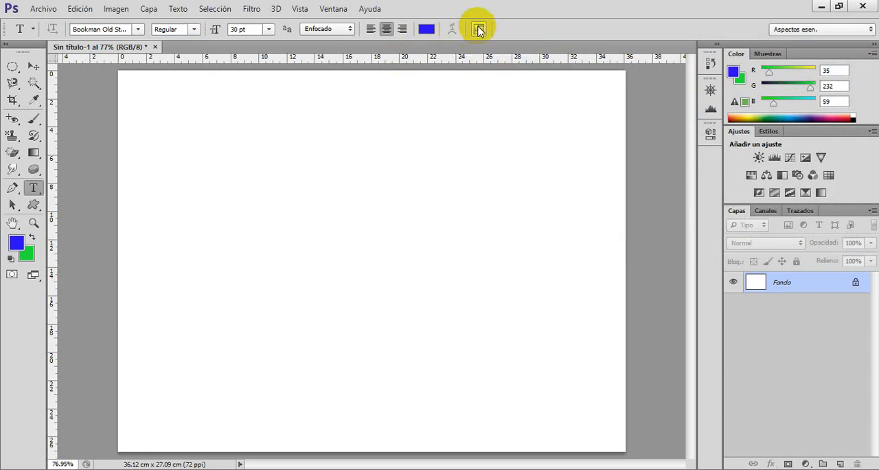
Examine the character and paragraph formatting options, then collapse them.
click(479, 29)
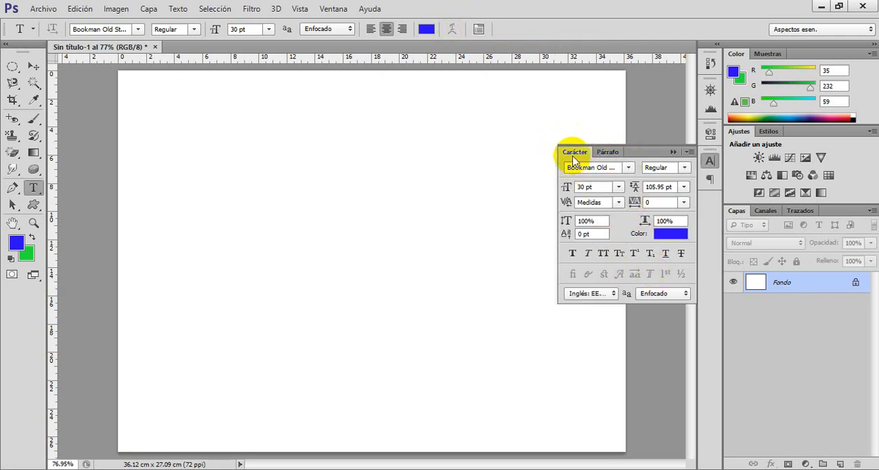
click(608, 151)
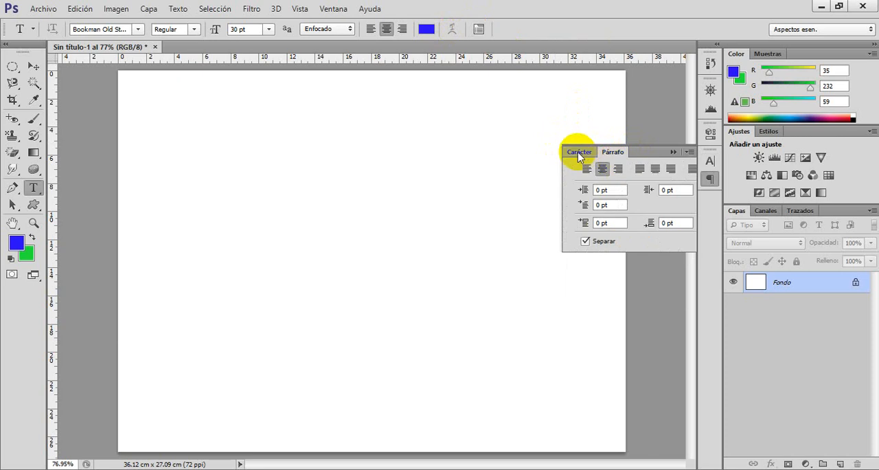
click(576, 152)
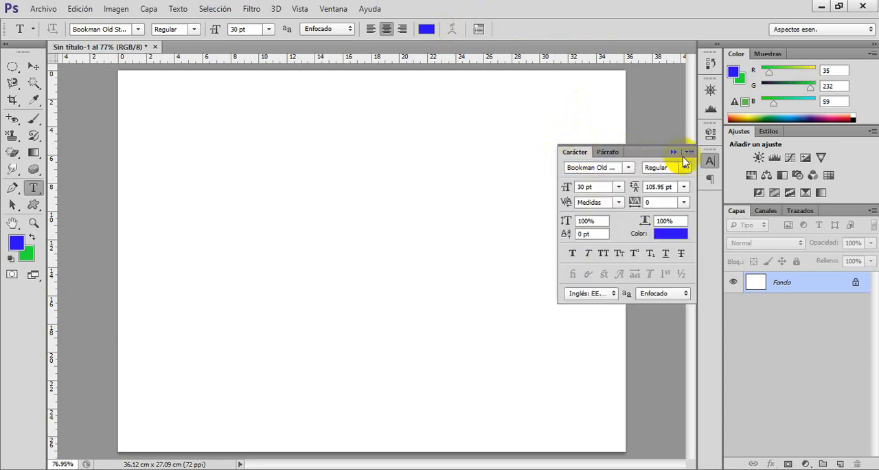
click(674, 152)
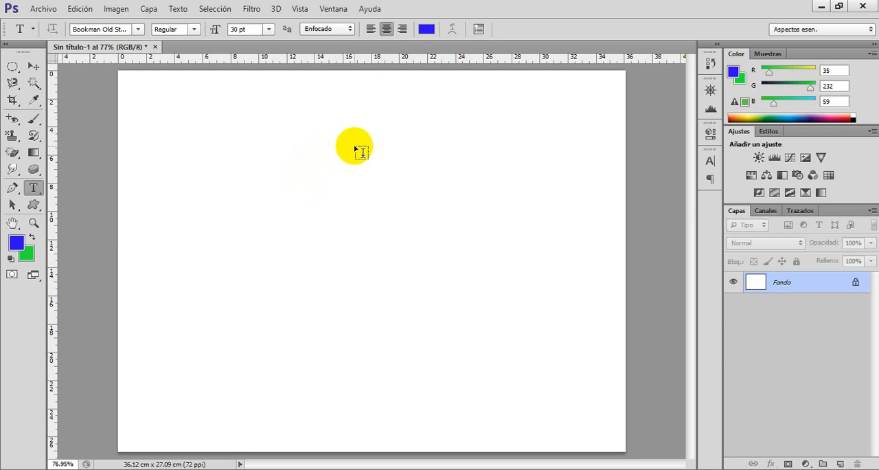
Add the text PHOTOSHOP in the upper middle of the canvas and commit it by selecting the Fondo layer.
click(337, 200)
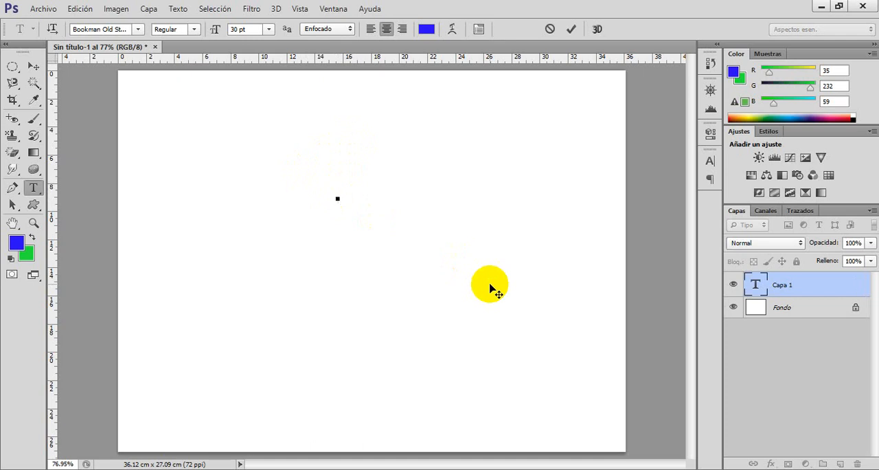
text(OTOSHOP)
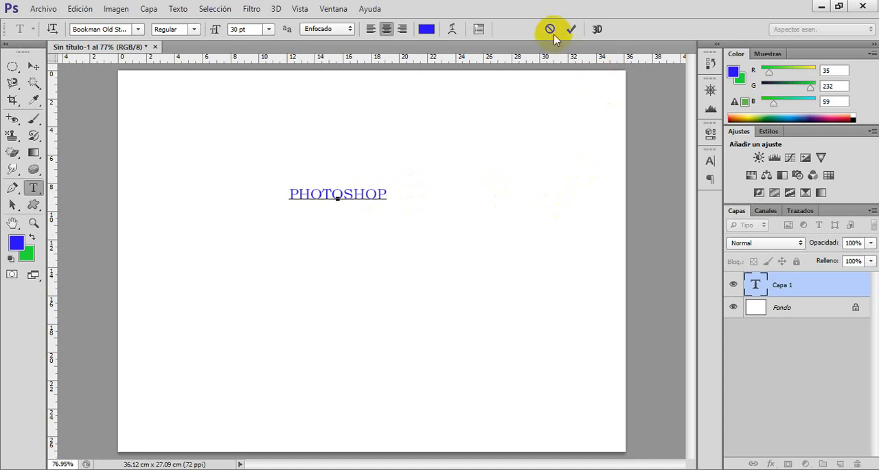
click(81, 9)
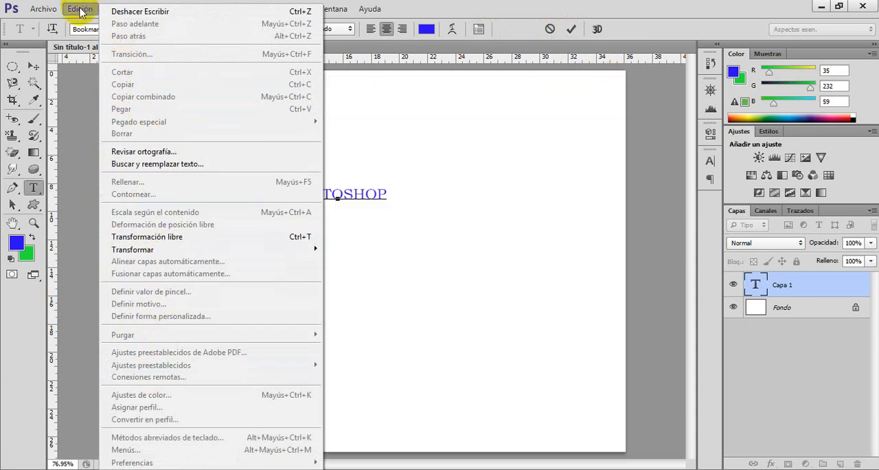
click(80, 9)
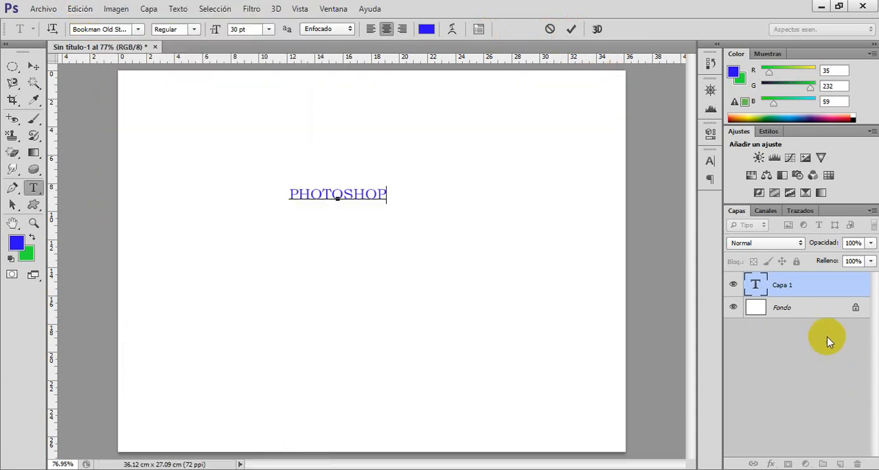
click(788, 308)
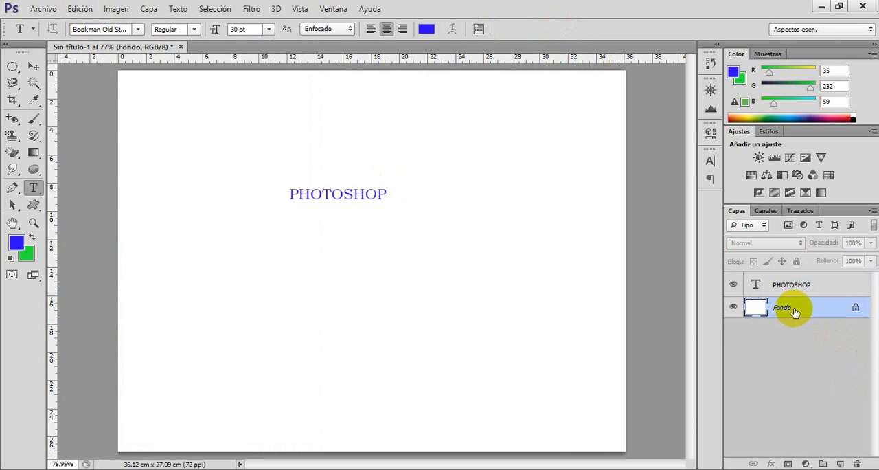
Enlarge the PHOTOSHOP text to 486.23% width and 1424.41% height so it spans the canvas, centre it roughly and apply the transformation.
click(834, 288)
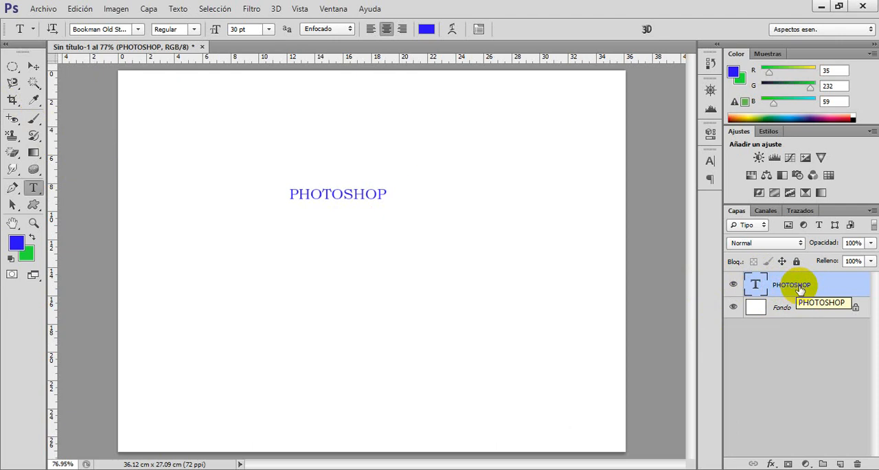
click(33, 66)
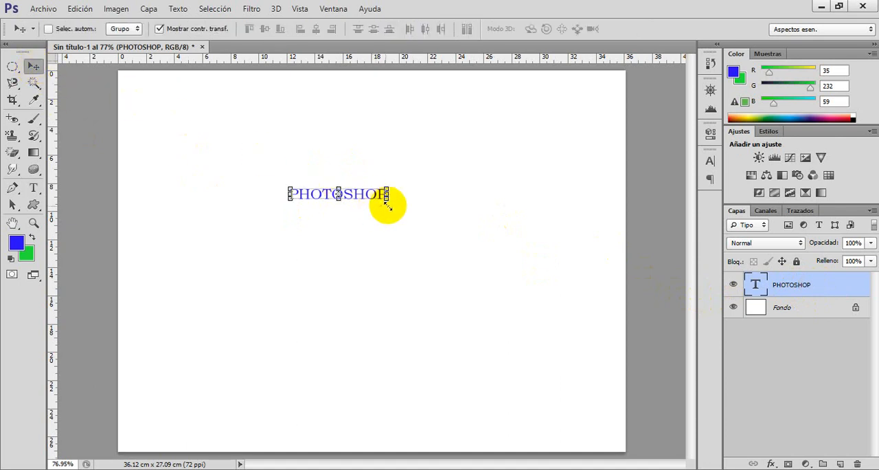
drag(388, 199, 584, 372)
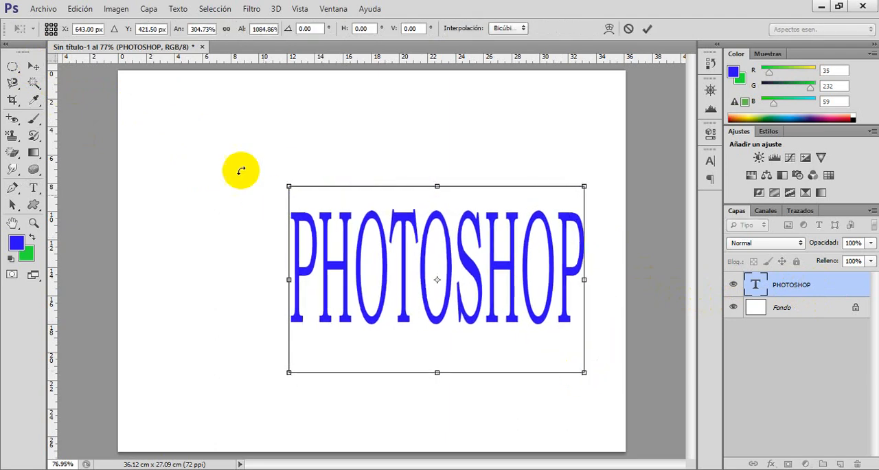
drag(288, 186, 135, 126)
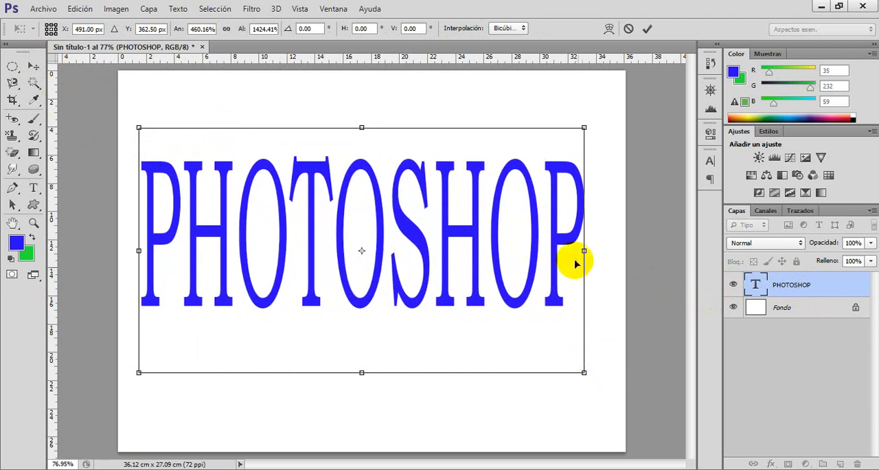
drag(584, 250, 607, 252)
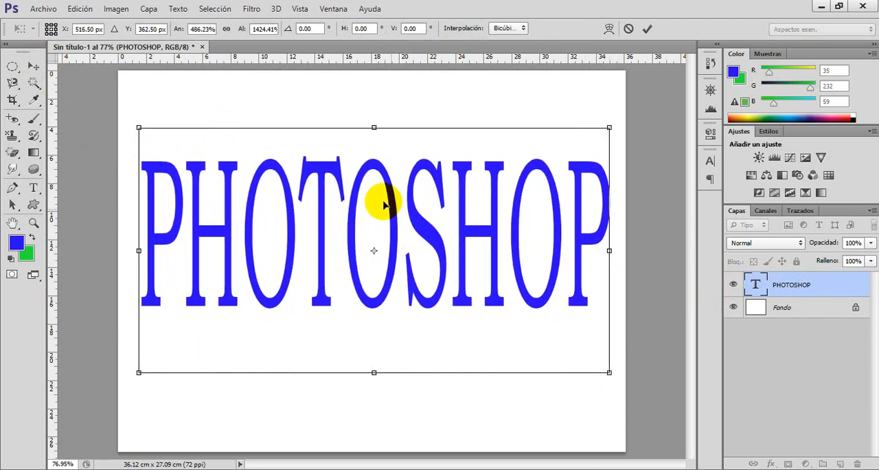
mouse_move(374, 199)
mouse_down()
mouse_move(379, 228)
mouse_move(368, 208)
mouse_up()
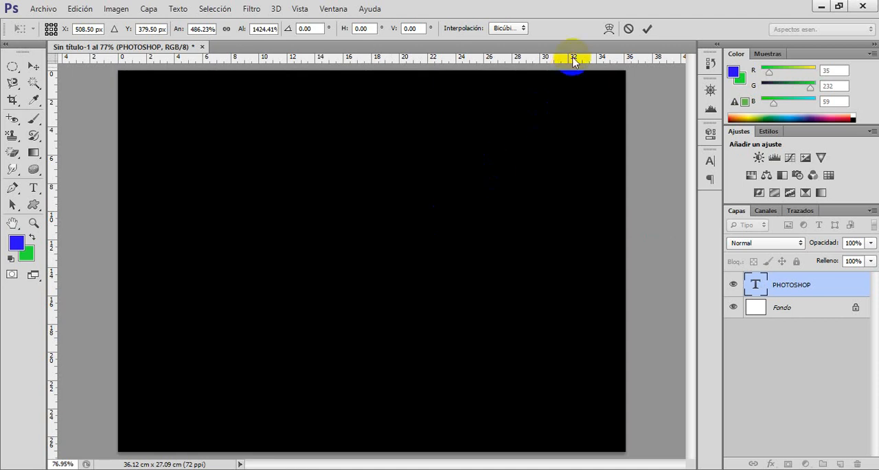
click(648, 29)
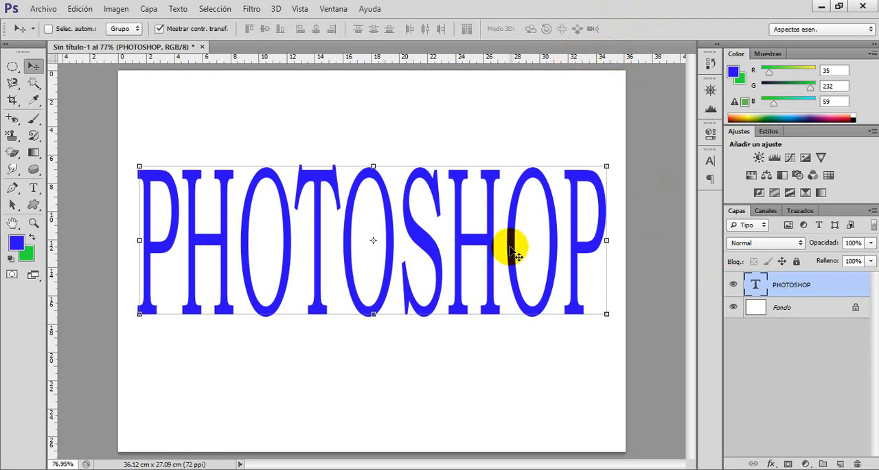
Change the text layer's font to Cooper Black, retype its content as "Photoshop" and commit the edit.
double_click(753, 287)
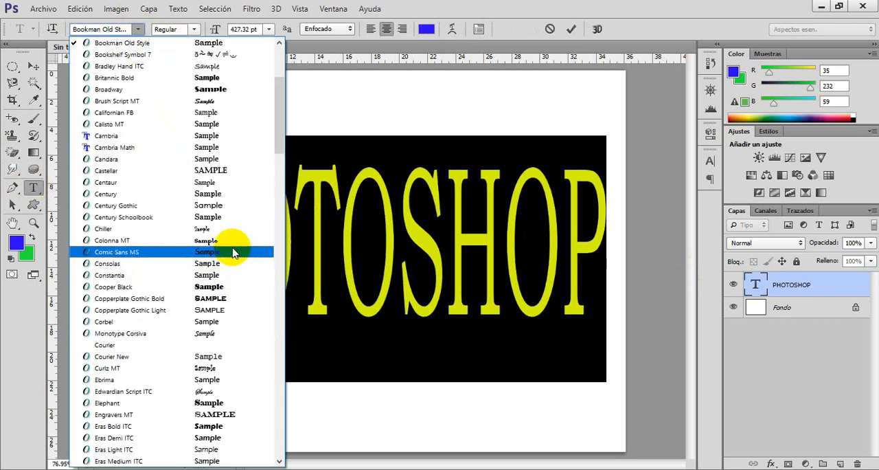
click(224, 288)
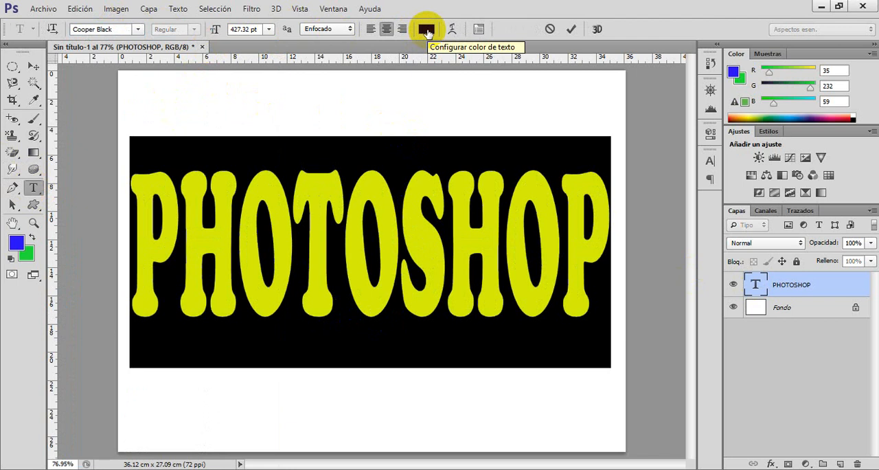
text(Phot)
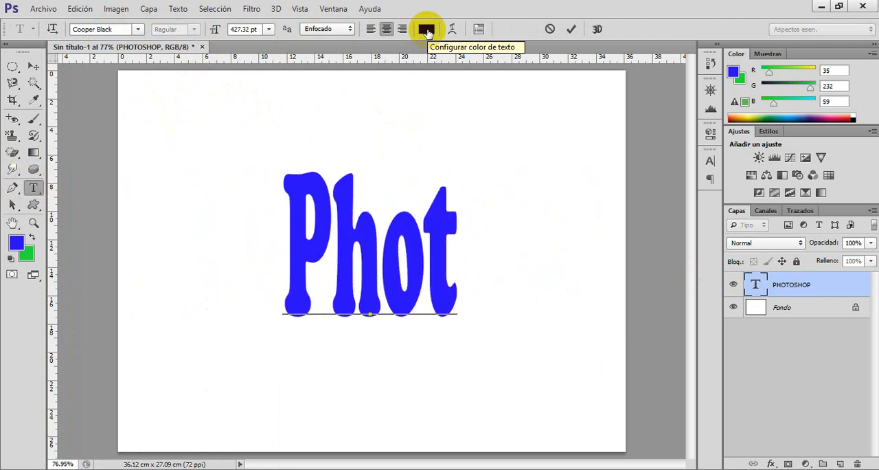
text(osho)
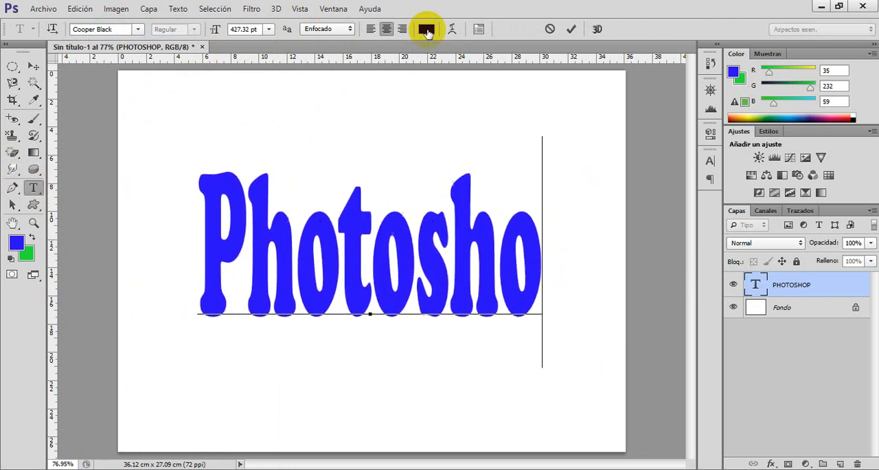
text(p)
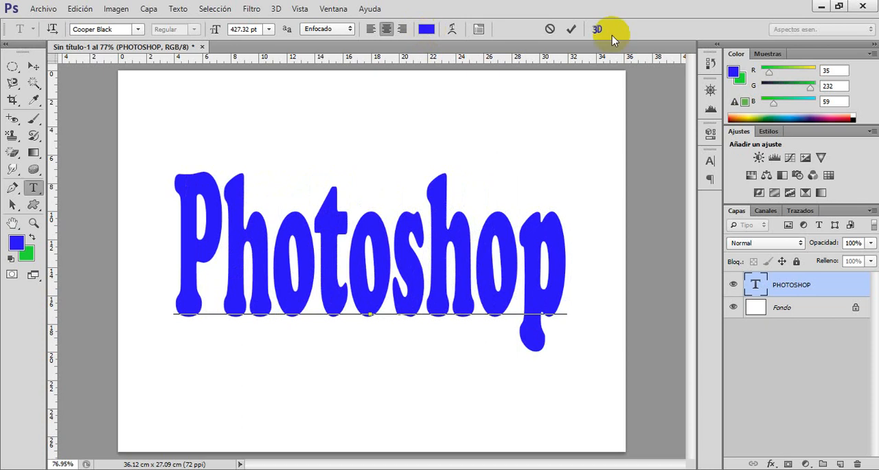
click(572, 31)
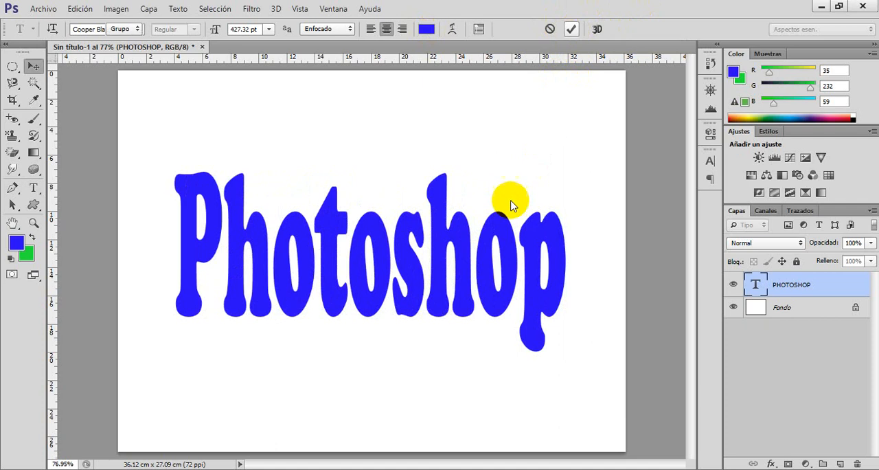
key(v)
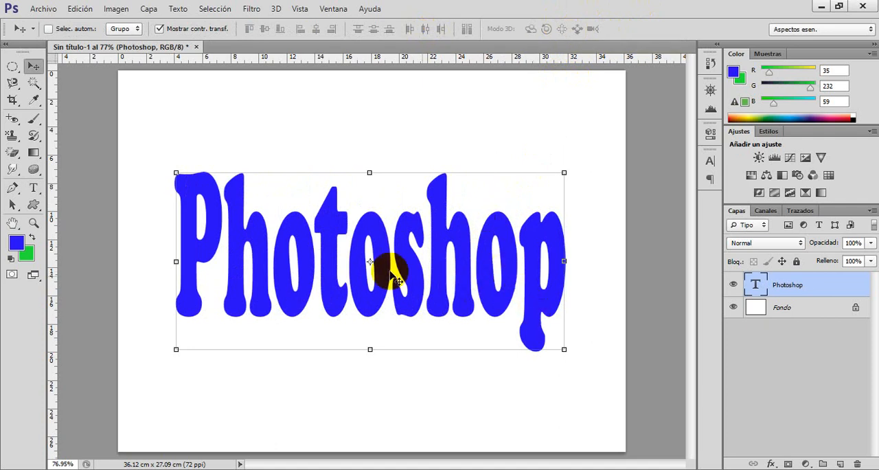
Warp the Photoshop text with the Bandera style, keeping the horizontal orientation.
double_click(755, 285)
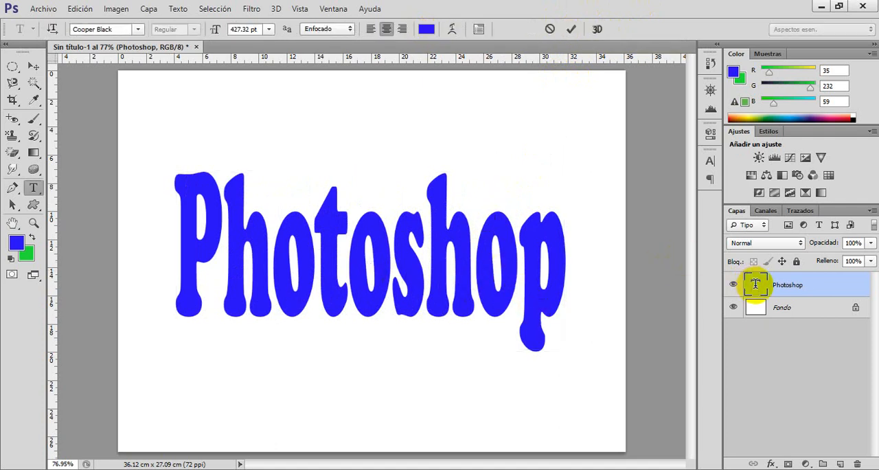
click(451, 29)
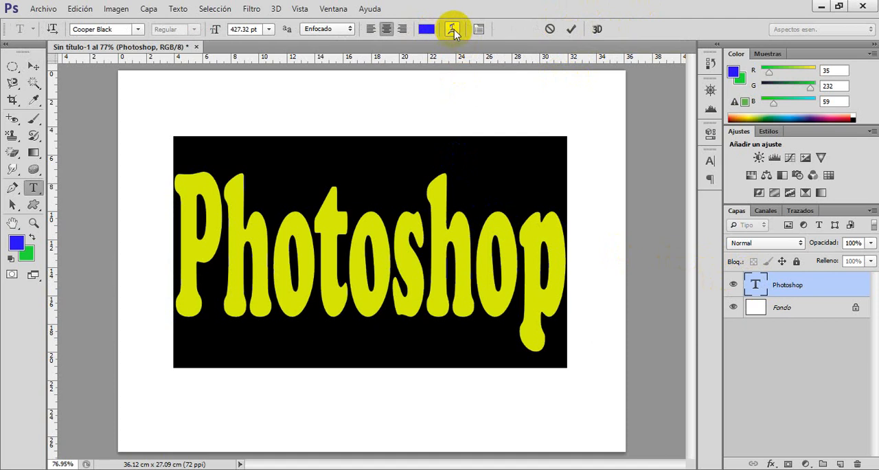
click(452, 30)
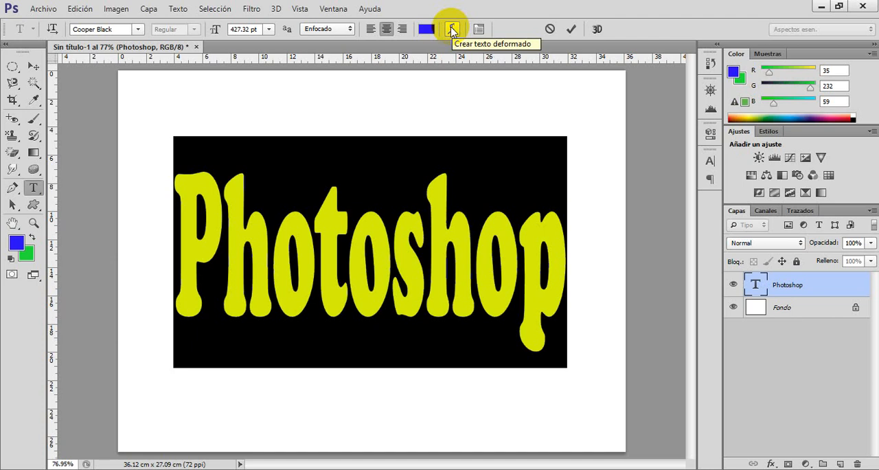
click(453, 29)
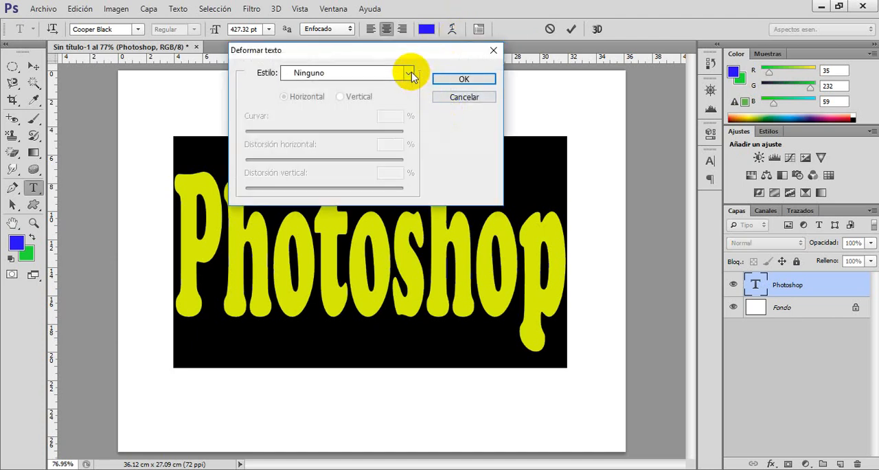
click(410, 73)
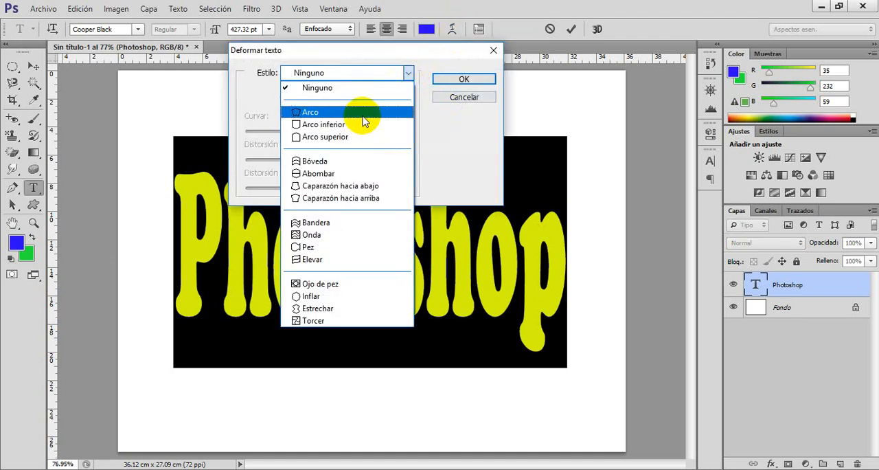
click(355, 228)
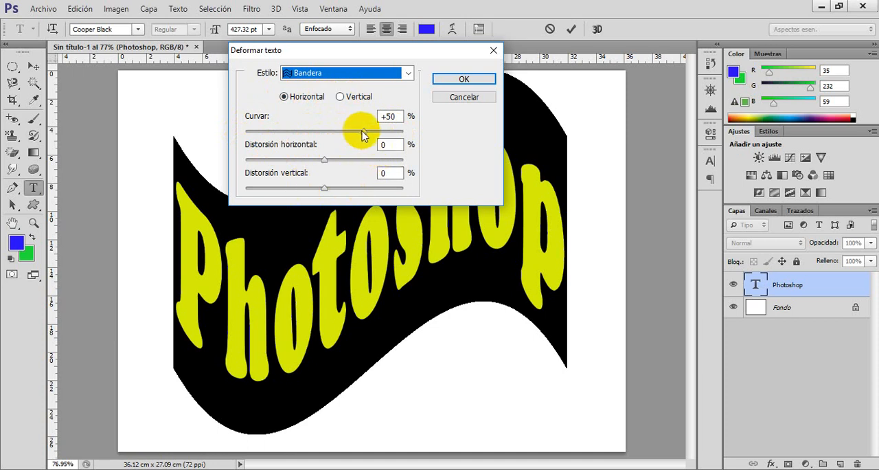
Set the warp to -57% bend, -43% horizontal and -6% vertical distortion, commit it, and shift the text down toward the canvas centre.
drag(362, 132, 278, 134)
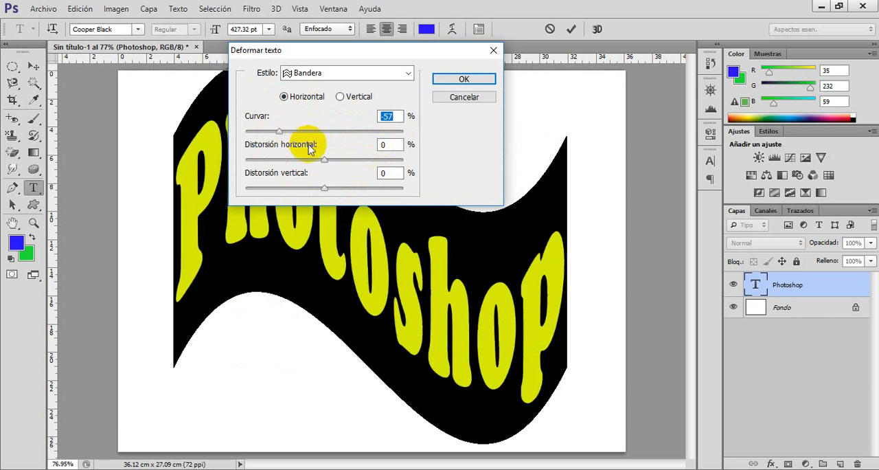
drag(321, 162, 290, 164)
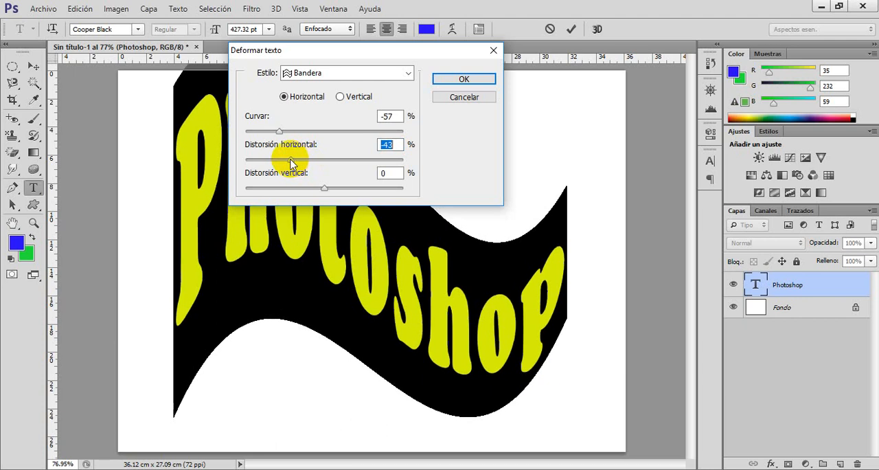
mouse_move(322, 191)
mouse_down()
mouse_move(338, 194)
mouse_move(322, 194)
mouse_up()
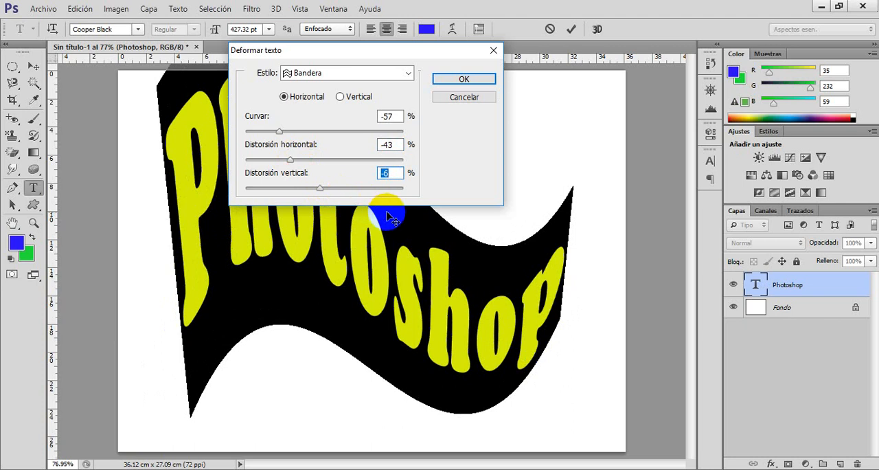
click(464, 80)
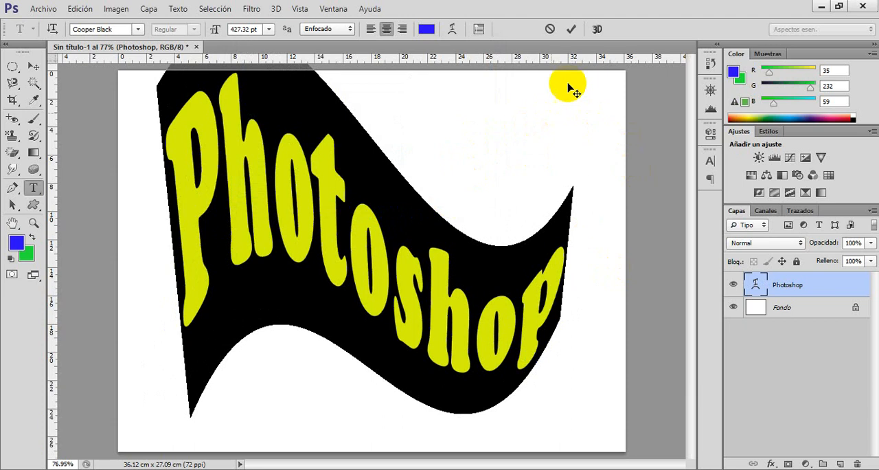
click(570, 29)
key(v)
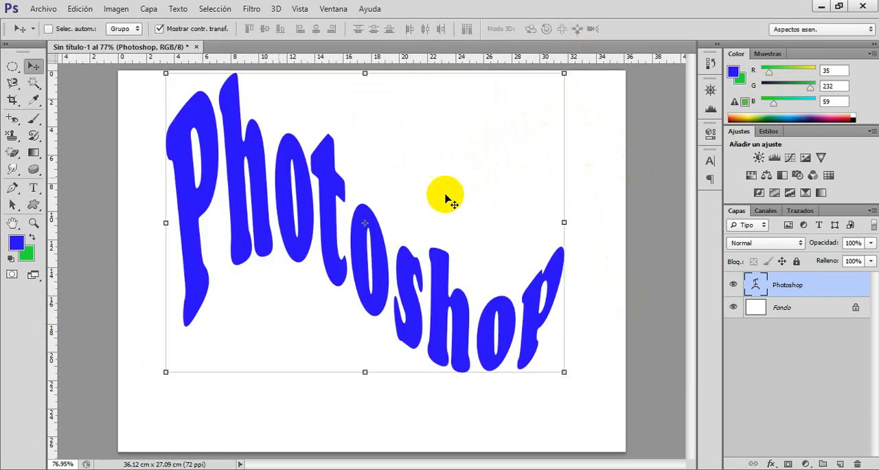
drag(435, 180, 443, 201)
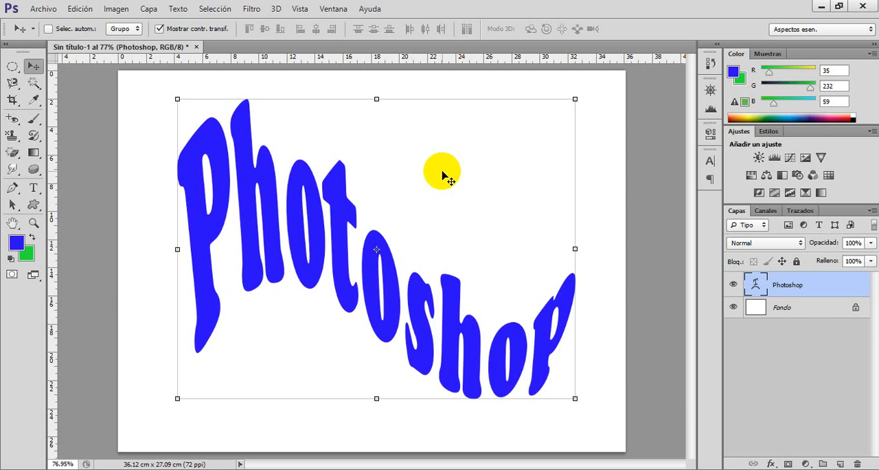
Rasterize the Photoshop text layer, then activate the Horizontal Type tool.
right_click(804, 289)
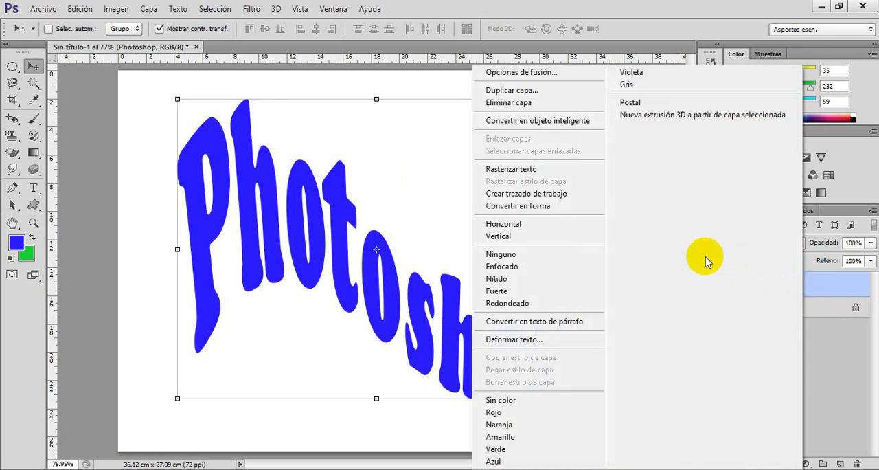
click(516, 173)
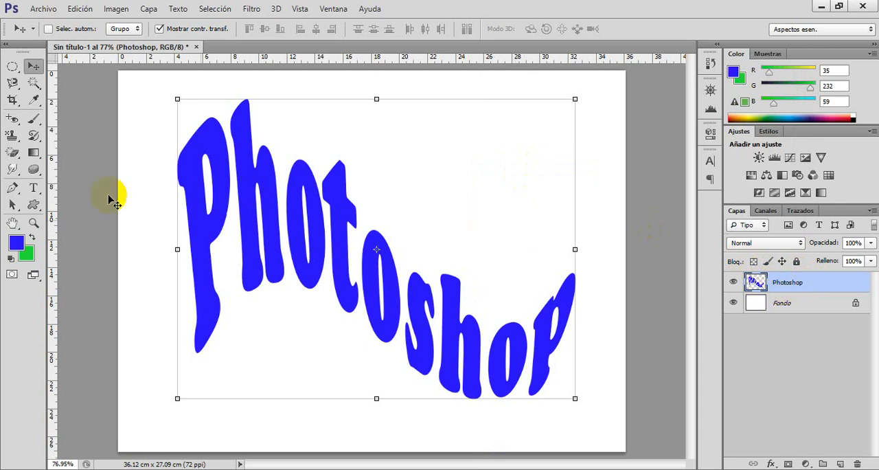
click(34, 189)
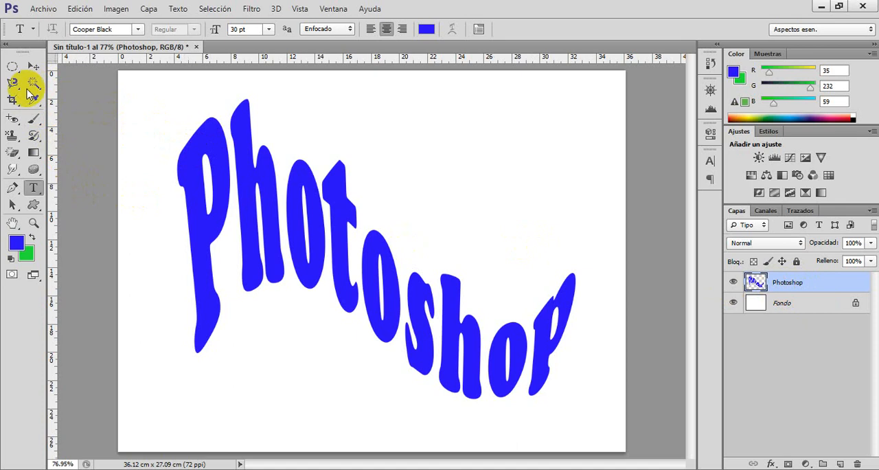
Recolor the rasterized Photoshop lettering with the Paint Bucket tool, using red f3230d as the foreground color.
click(33, 154)
click(34, 155)
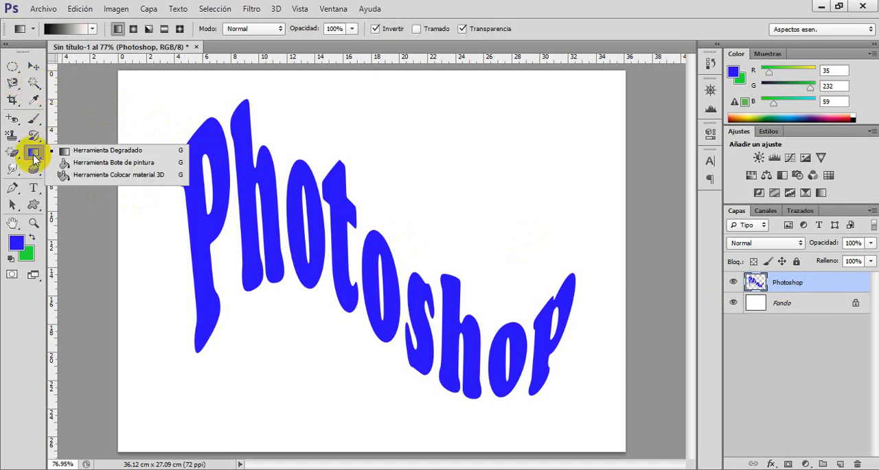
click(92, 162)
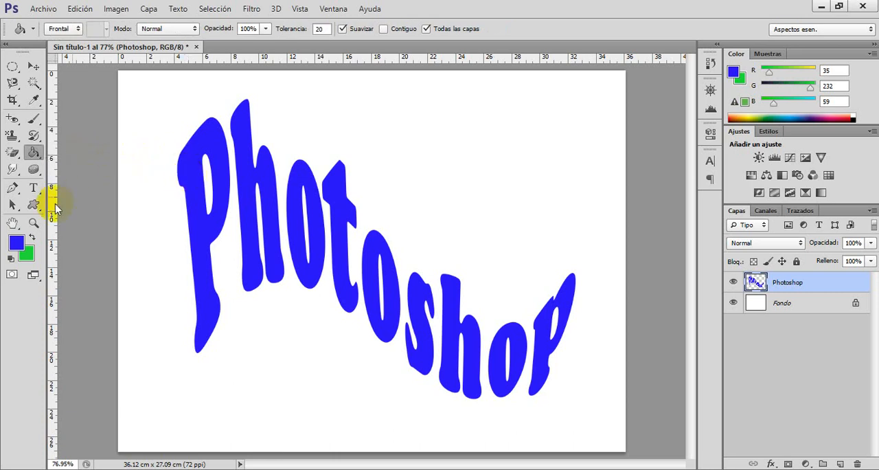
click(17, 243)
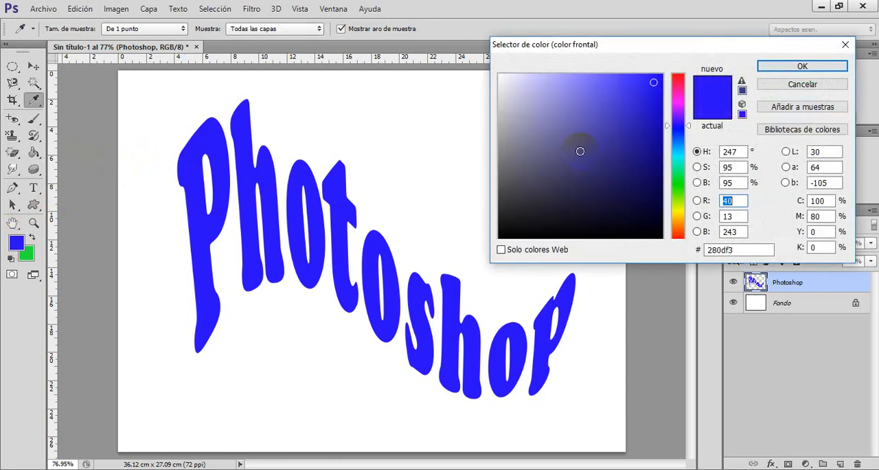
click(678, 236)
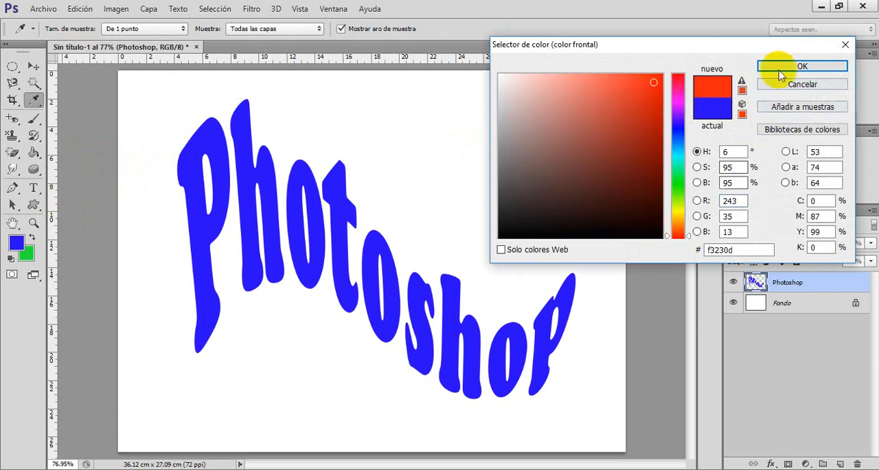
key(g)
key(Return)
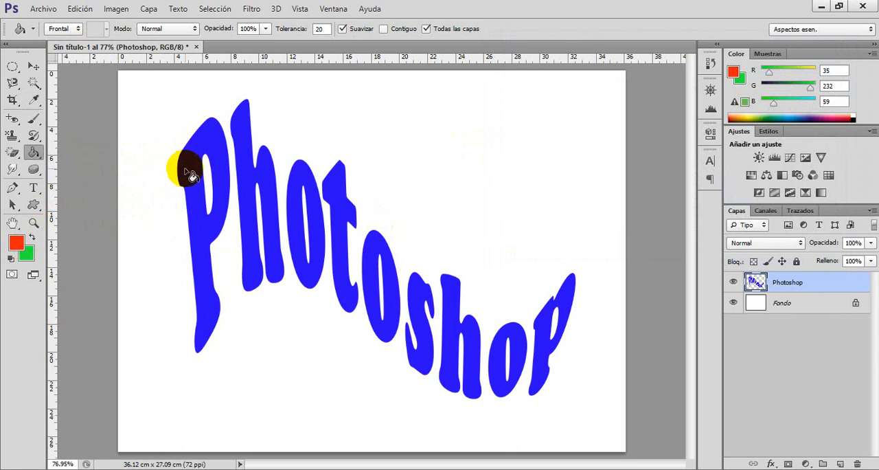
click(186, 171)
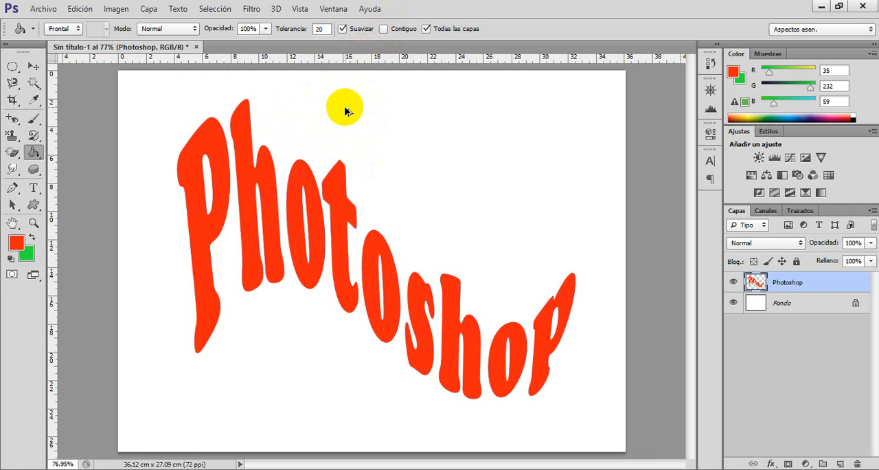
Undo the red fill of the whole lettering, enable contiguous filling, and fill only the capital P with red f3230d.
key(ctrl+alt+z)
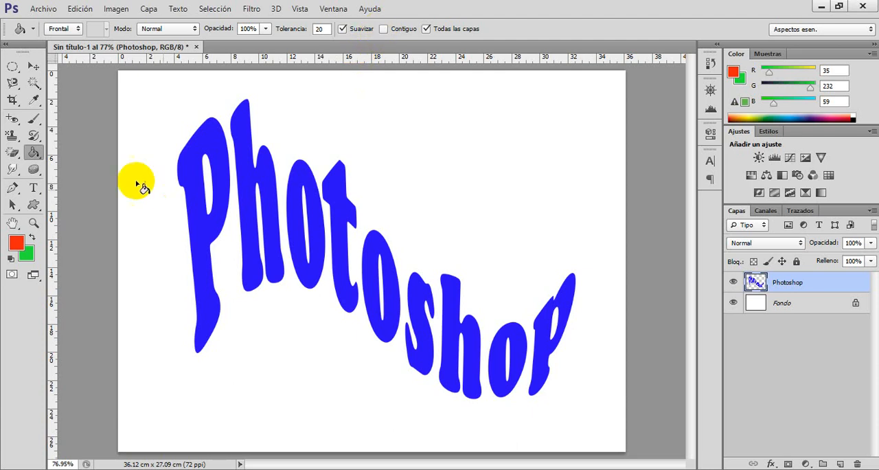
click(384, 29)
click(206, 237)
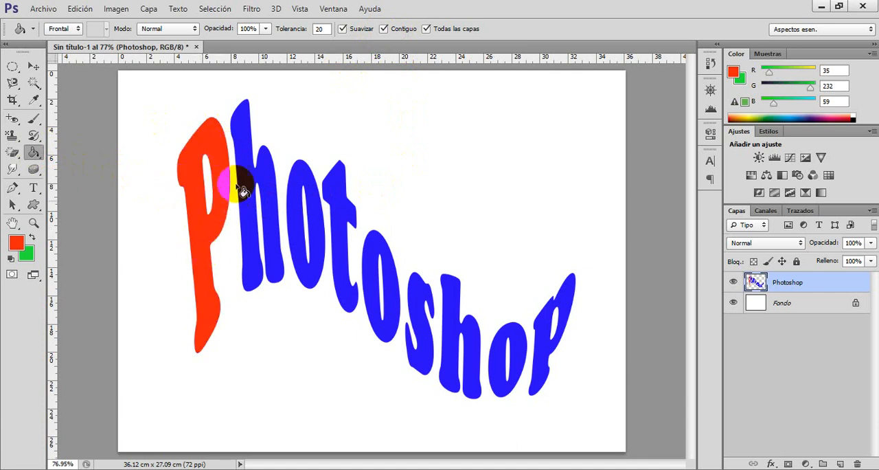
Set the foreground color to green 0df31e and fill the first h of Photoshop with it.
click(15, 242)
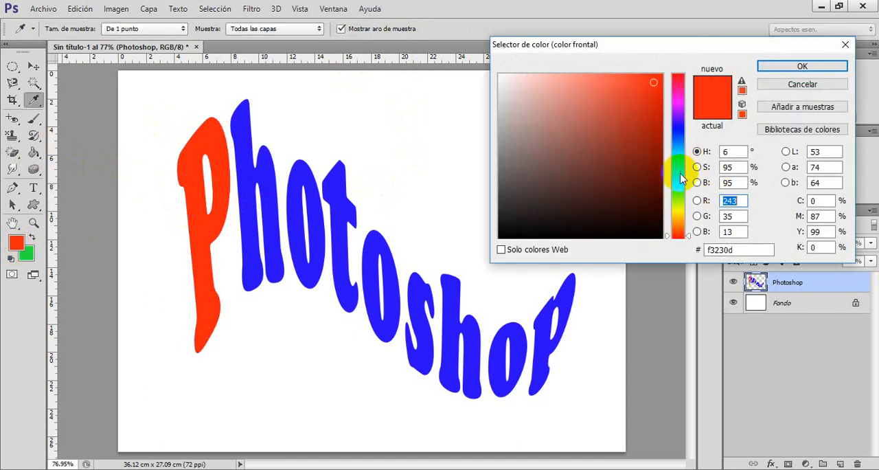
click(677, 182)
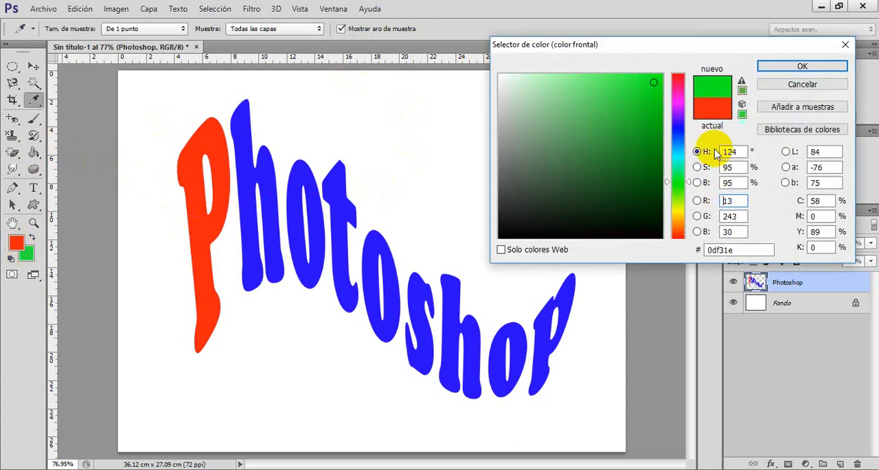
click(802, 66)
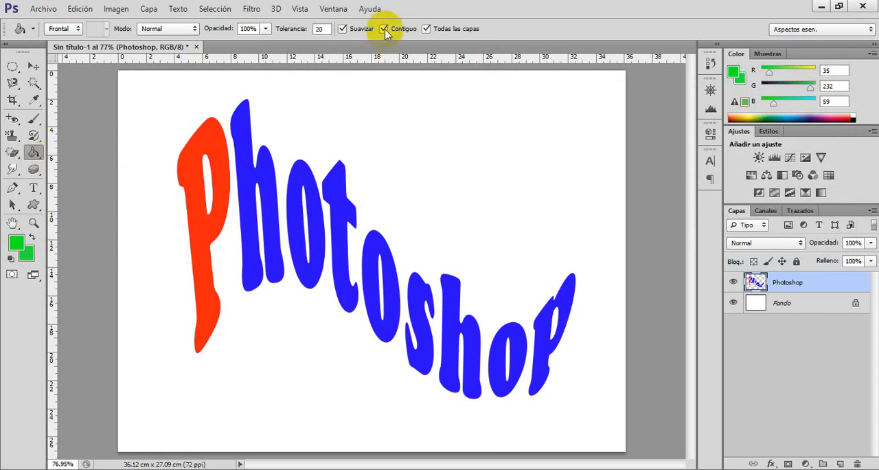
click(267, 175)
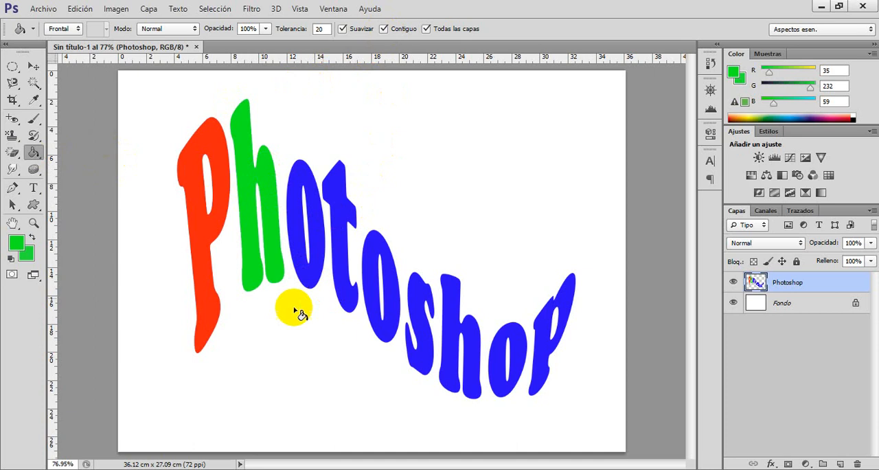
Set the foreground color to yellow ebf30d and fill the first o of Photoshop with it.
click(15, 245)
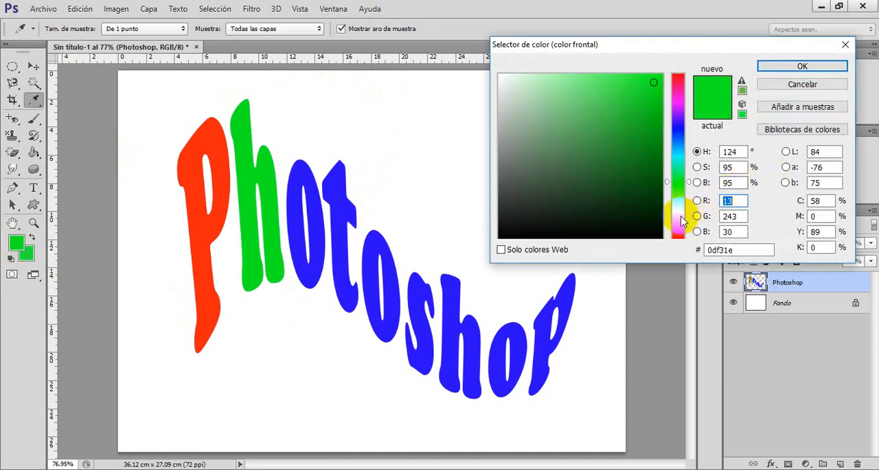
click(678, 216)
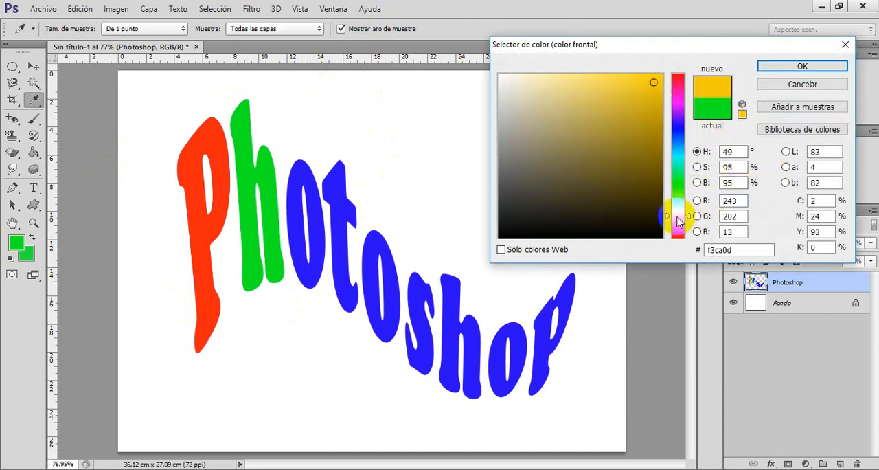
drag(678, 215, 678, 211)
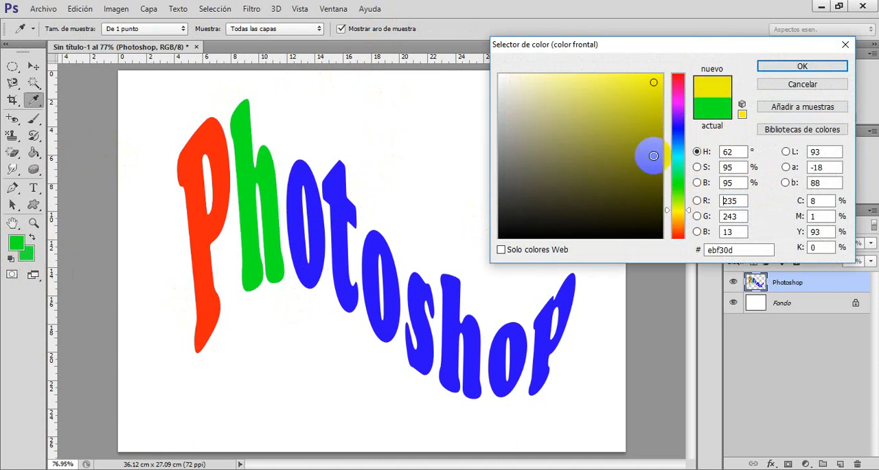
click(758, 65)
click(320, 241)
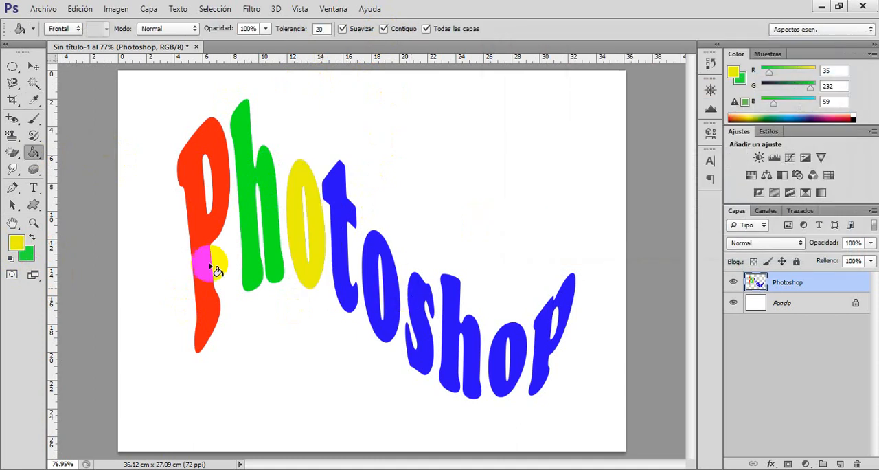
Set the foreground color to magenta eb0df3 and fill the letter t with it.
click(16, 242)
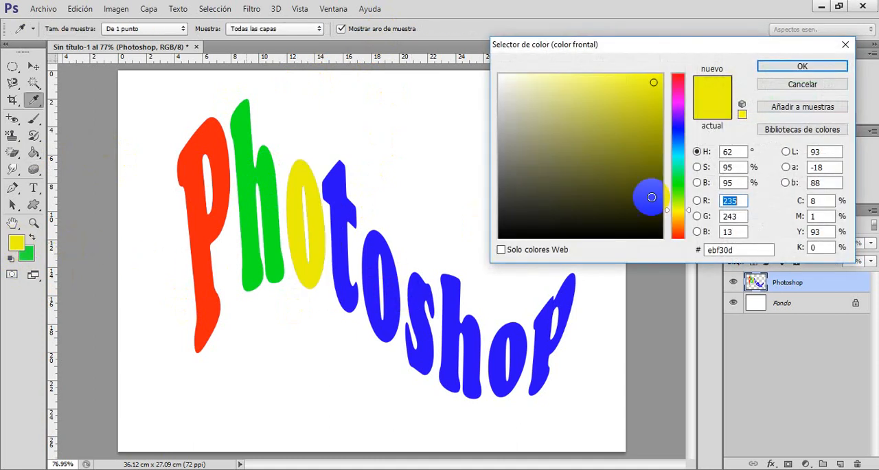
click(682, 107)
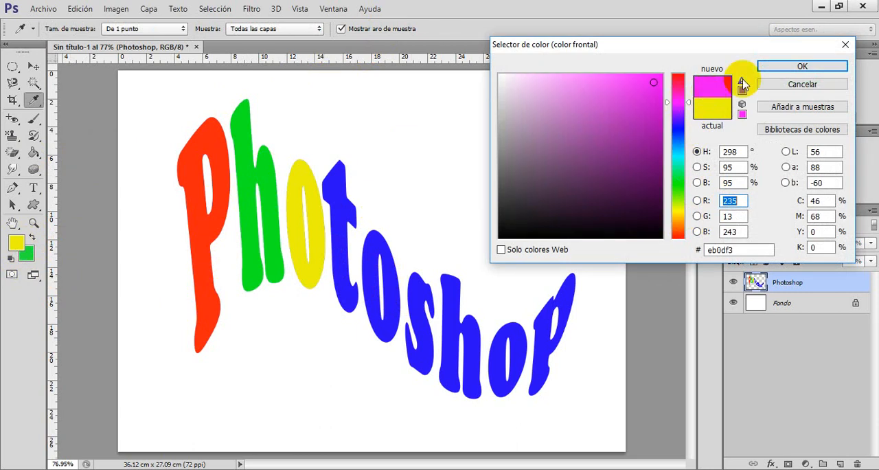
click(803, 67)
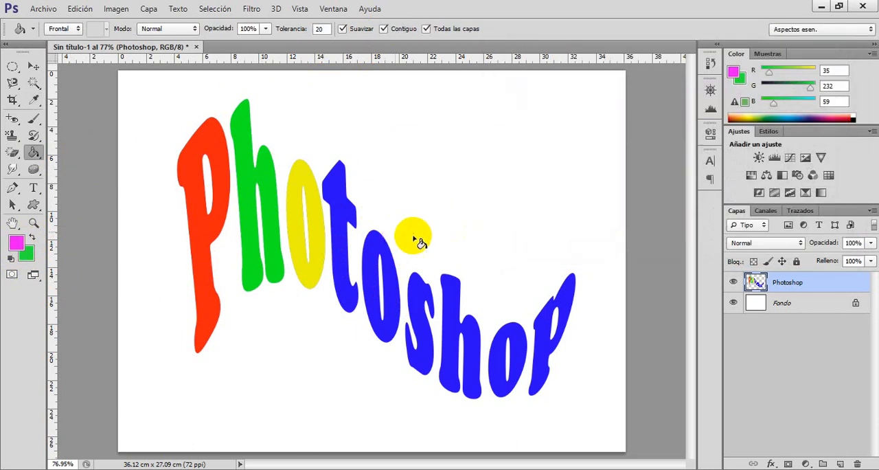
click(343, 246)
Set the foreground color to orange f39f0d and fill the second o of Photoshop with the Paint Bucket tool.
click(16, 241)
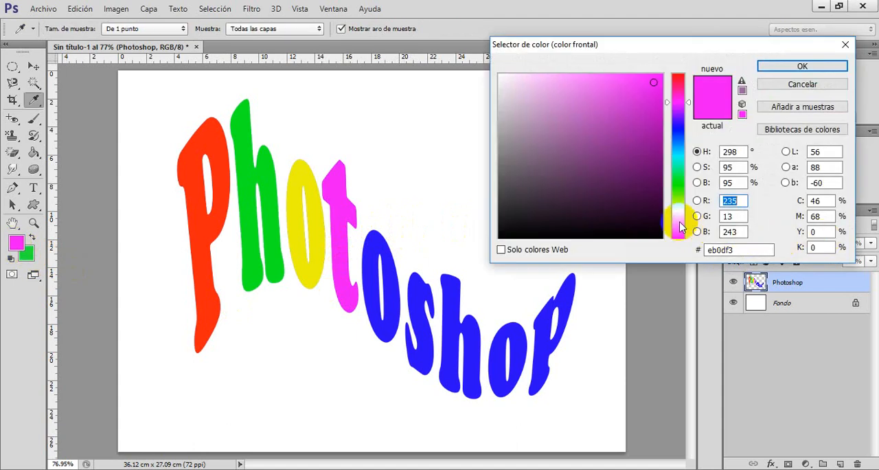
click(678, 224)
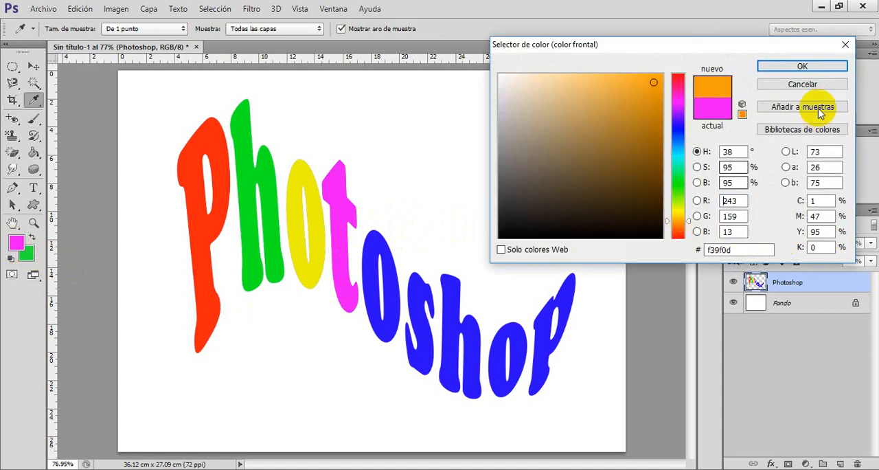
click(791, 74)
key(g)
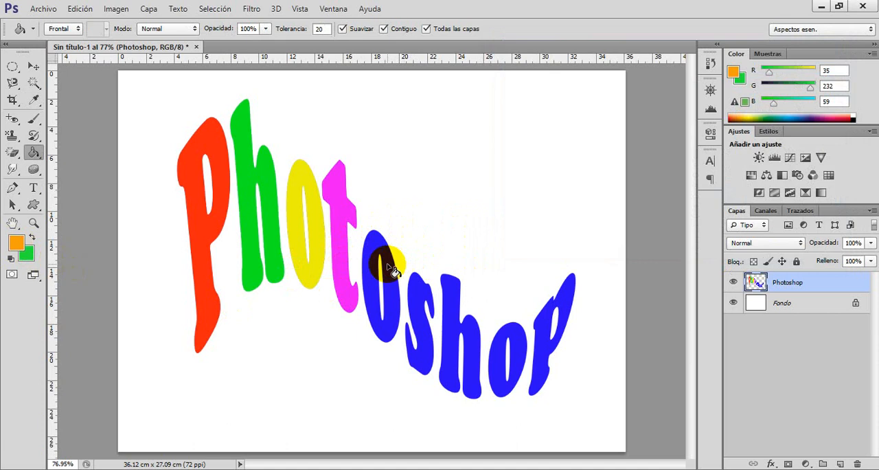
click(393, 270)
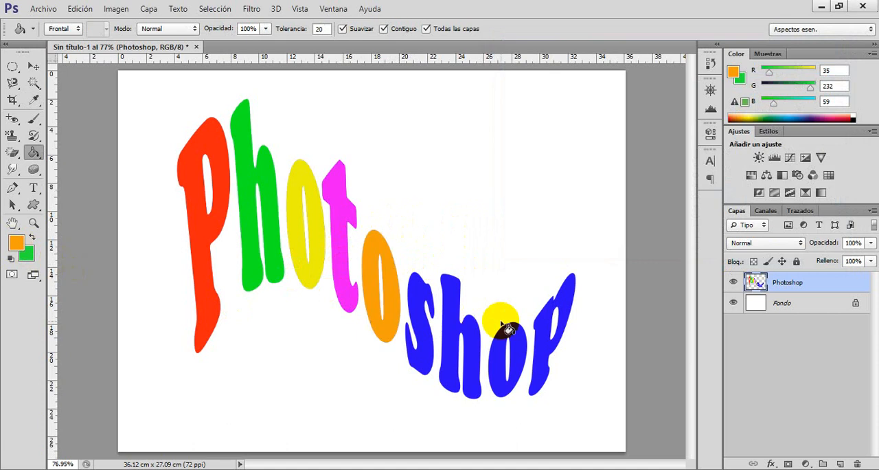
Set the foreground color to cyan 0df0f3 and fill the second h of Photoshop with the Paint Bucket tool.
click(16, 244)
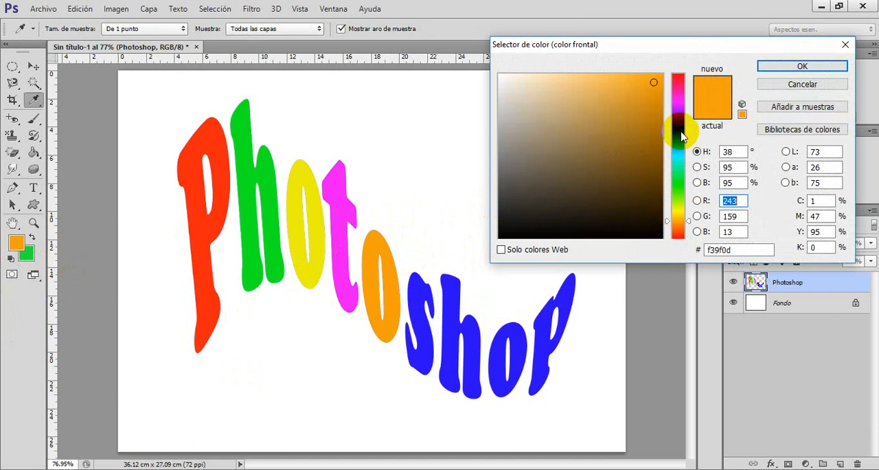
click(680, 156)
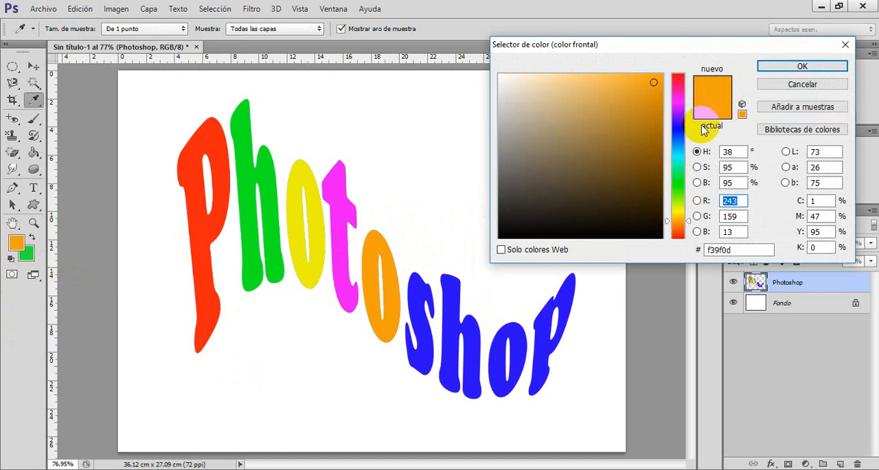
click(796, 66)
key(g)
click(452, 321)
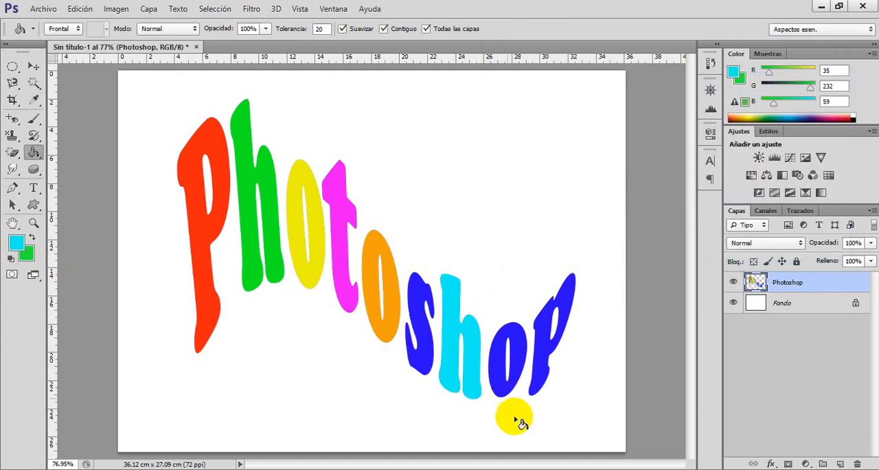
Set the foreground color to yellow f3f00d and fill the final p of Photoshop with it.
click(31, 237)
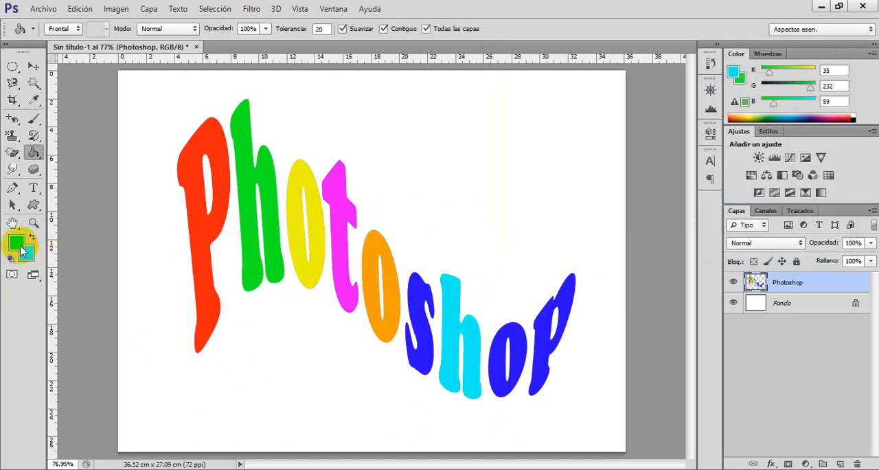
click(20, 247)
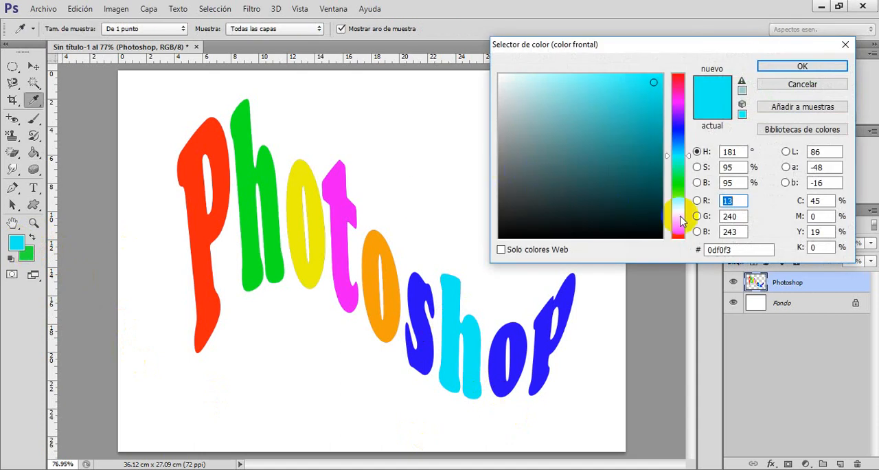
click(679, 214)
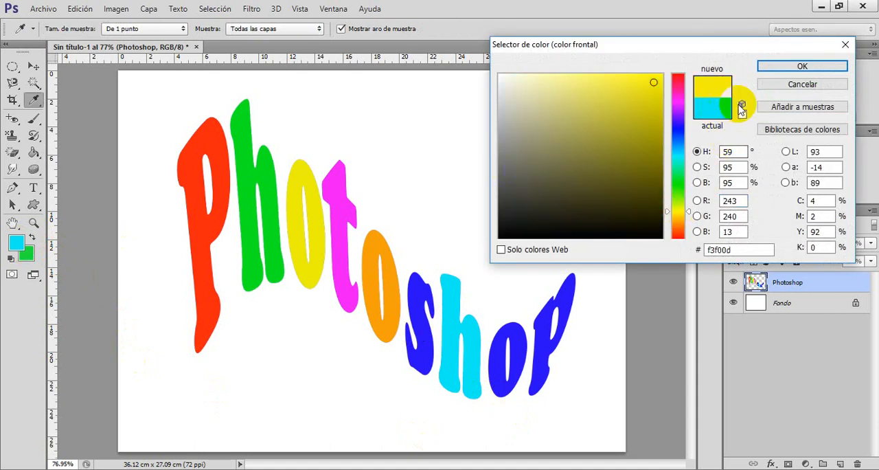
key(Return)
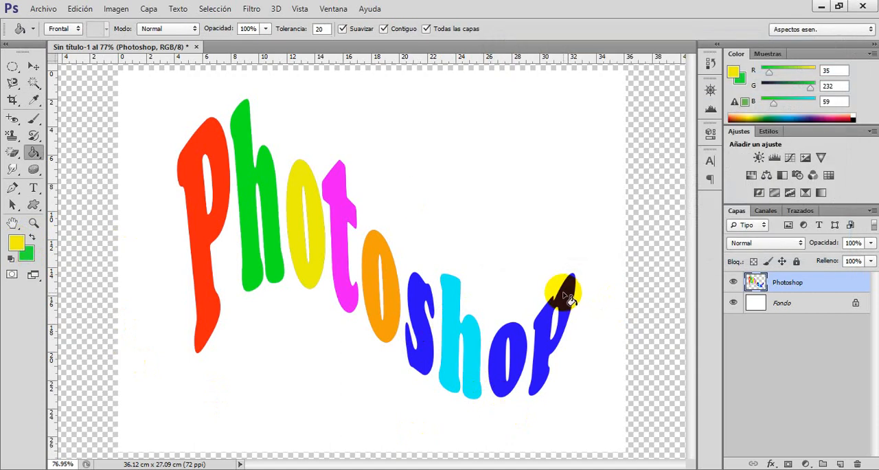
click(559, 295)
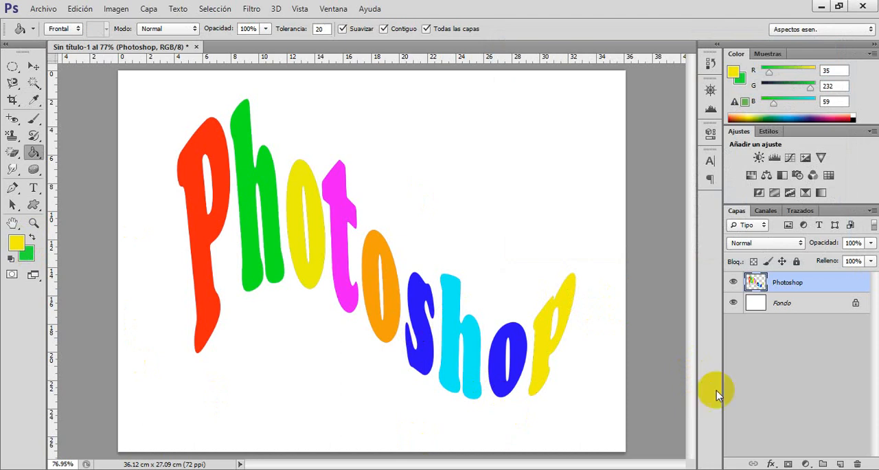
Save the current multicolored lettering as a snapshot in the document history.
click(711, 66)
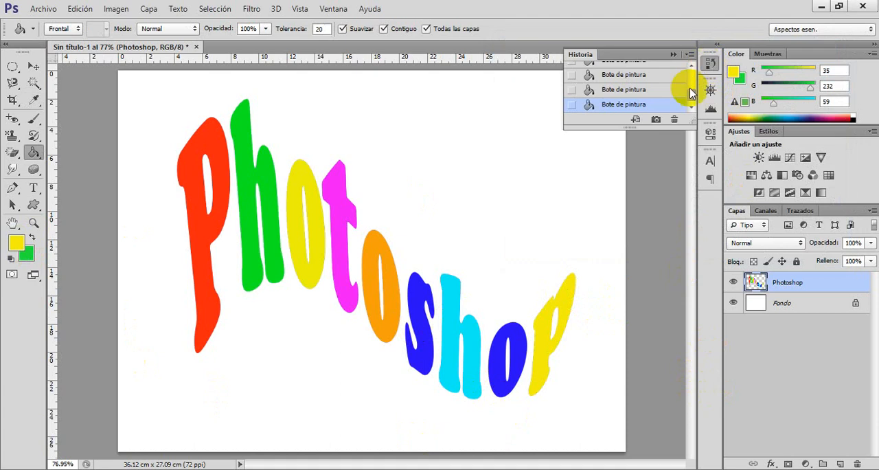
click(655, 121)
drag(690, 87, 701, 77)
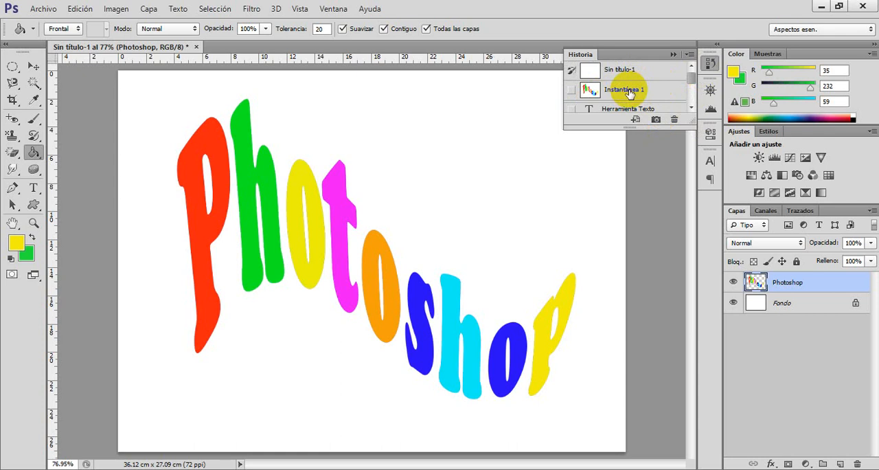
click(545, 382)
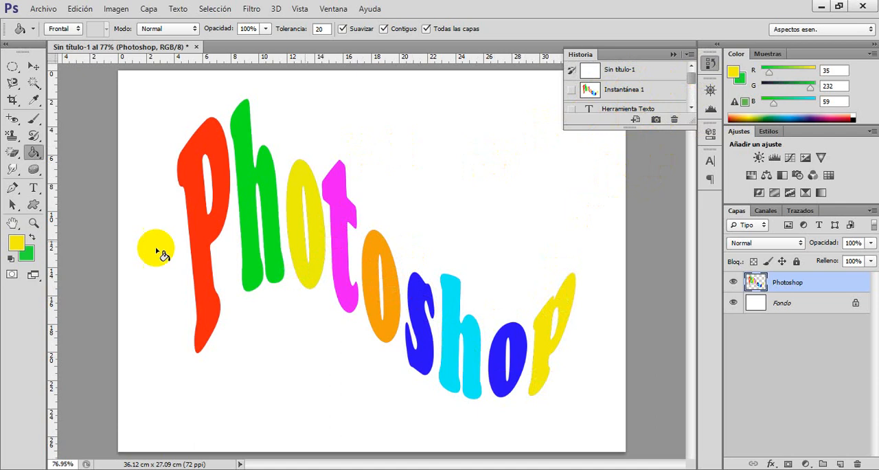
Switch from the Paint Bucket to the Gradient tool and look through its available gradient presets.
click(36, 153)
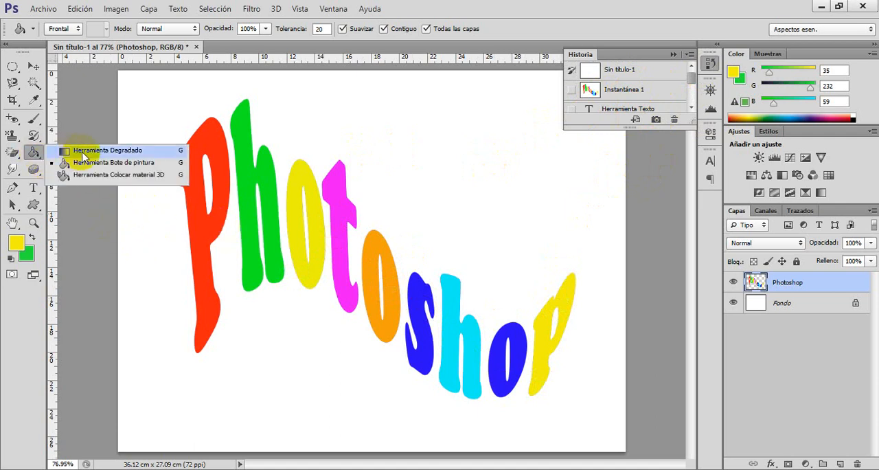
click(83, 152)
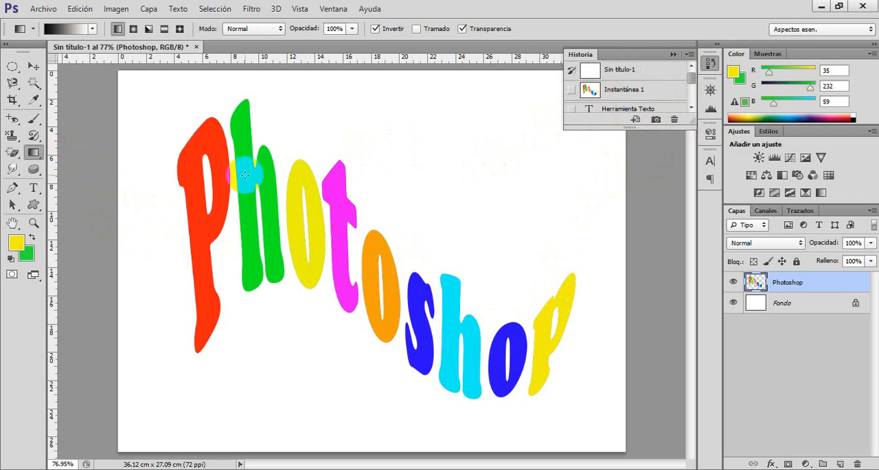
click(93, 31)
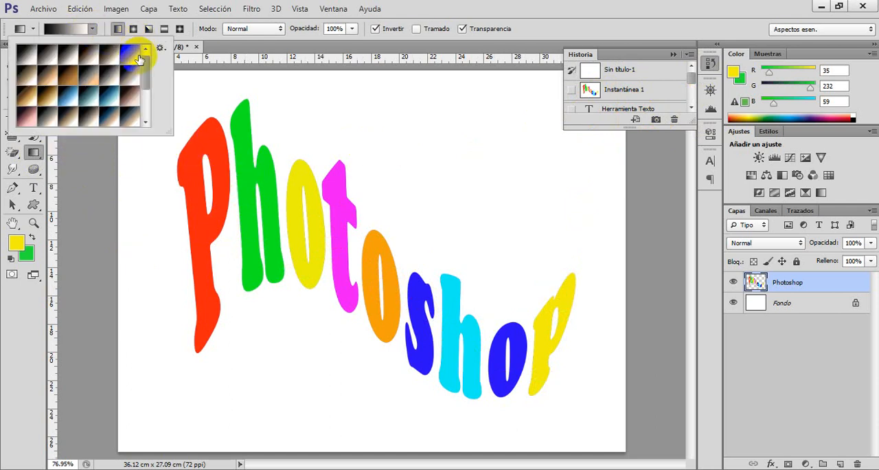
drag(143, 76, 138, 109)
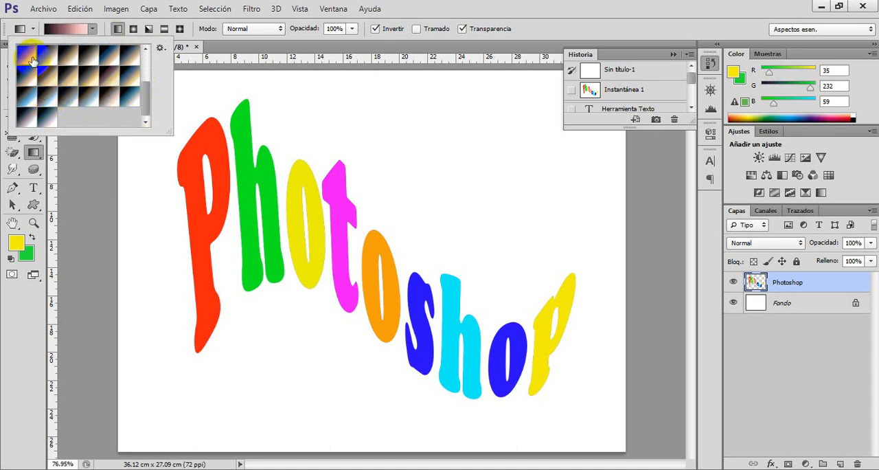
Replace the gradient presets with the Armonías en color 1 set and choose its first, rainbow-colored gradient.
click(159, 51)
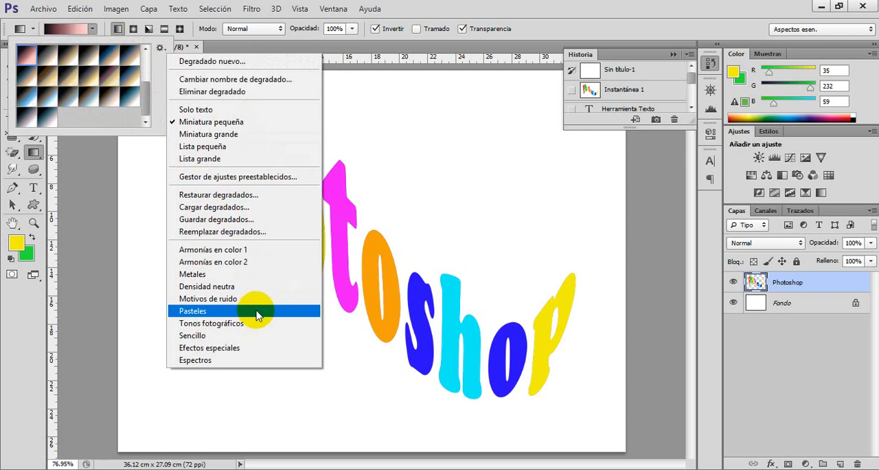
click(237, 249)
click(373, 189)
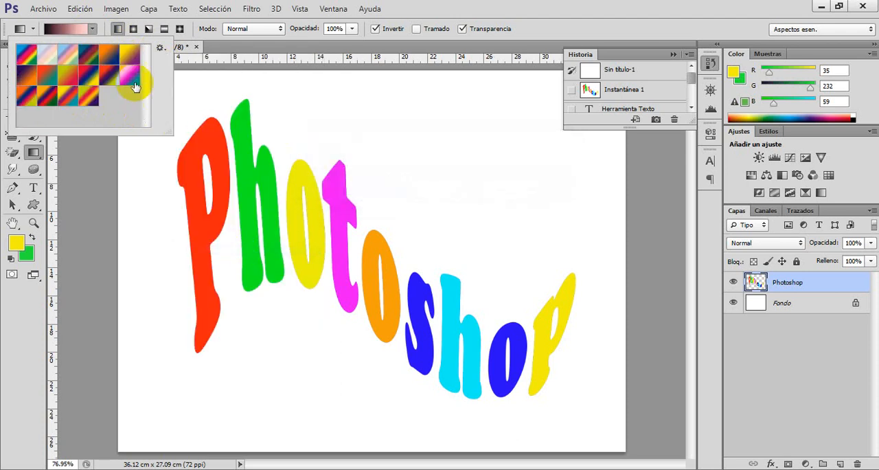
click(26, 57)
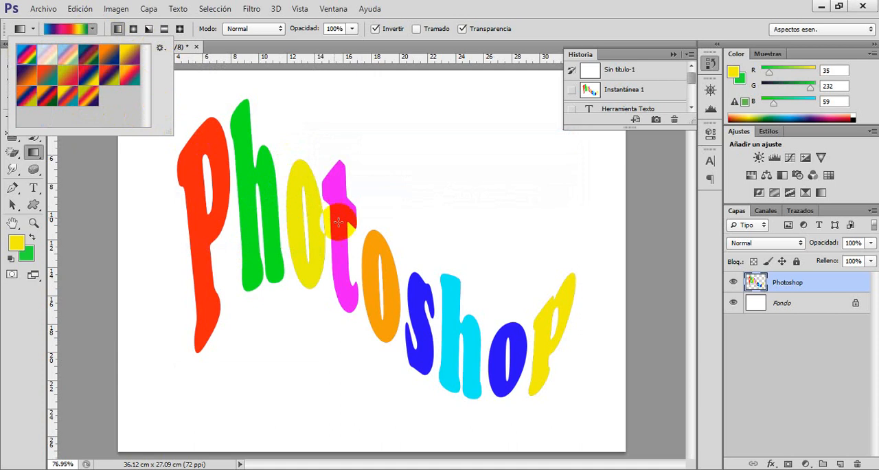
Try the rainbow gradient diagonally across the whole Photoshop layer without a selection, and undo it.
click(26, 59)
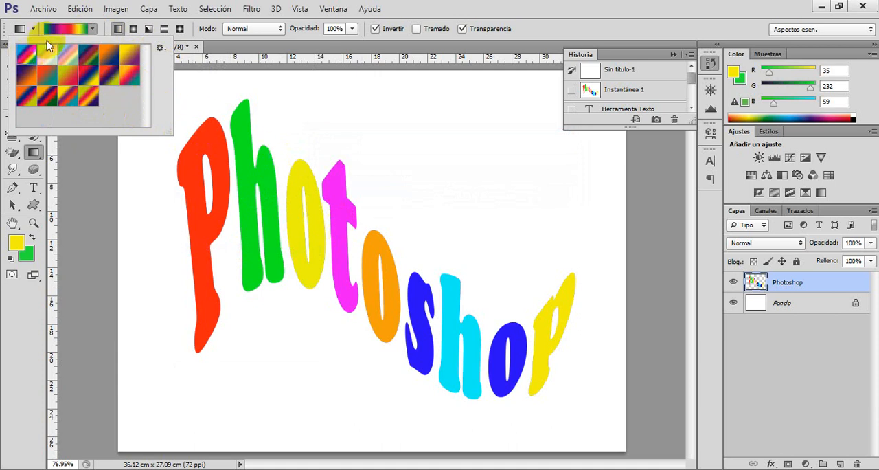
click(91, 28)
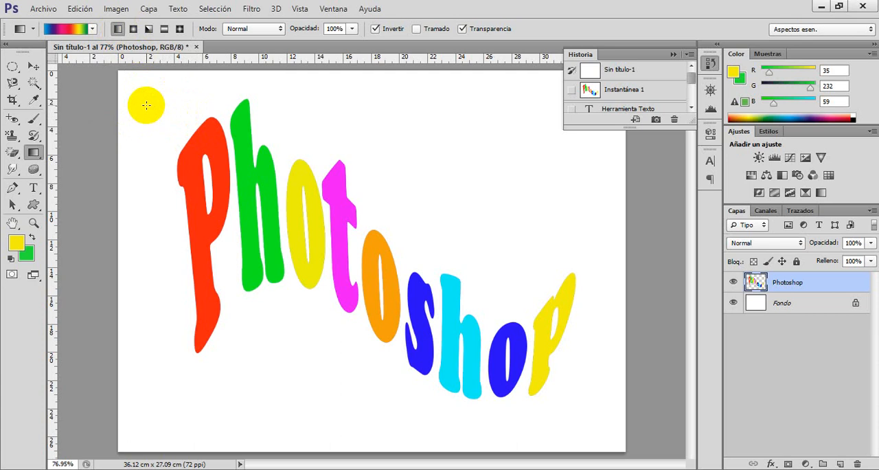
drag(146, 105, 599, 432)
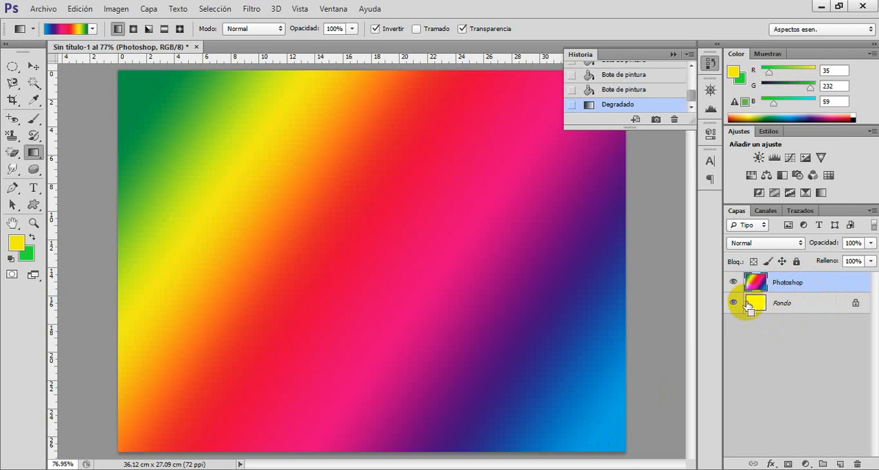
key(ctrl+z)
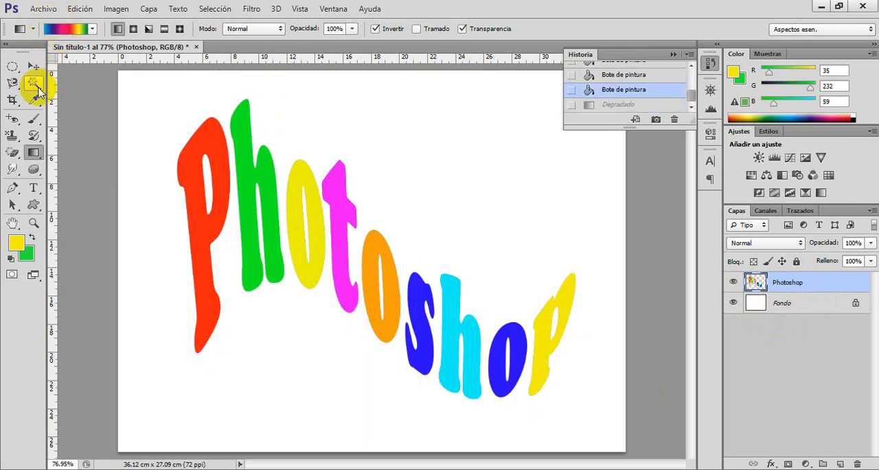
Select the initial P using the Magic Wand with Contiguo enabled and fill it with the rainbow gradient running downward.
click(34, 84)
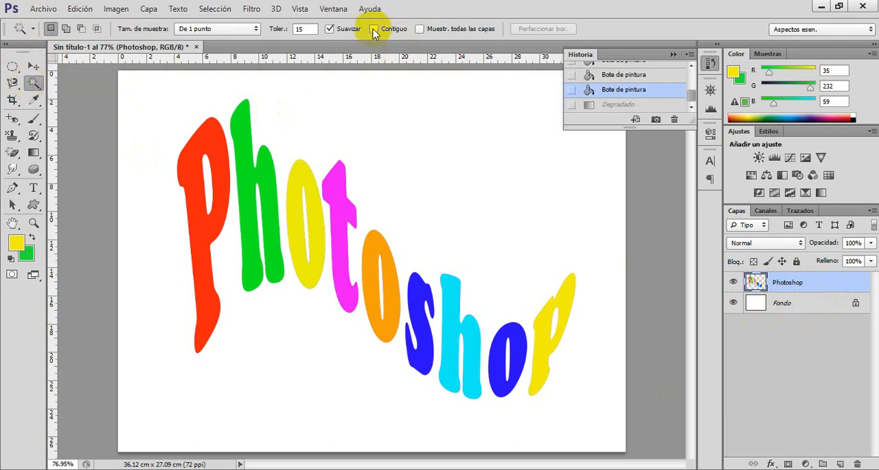
click(212, 141)
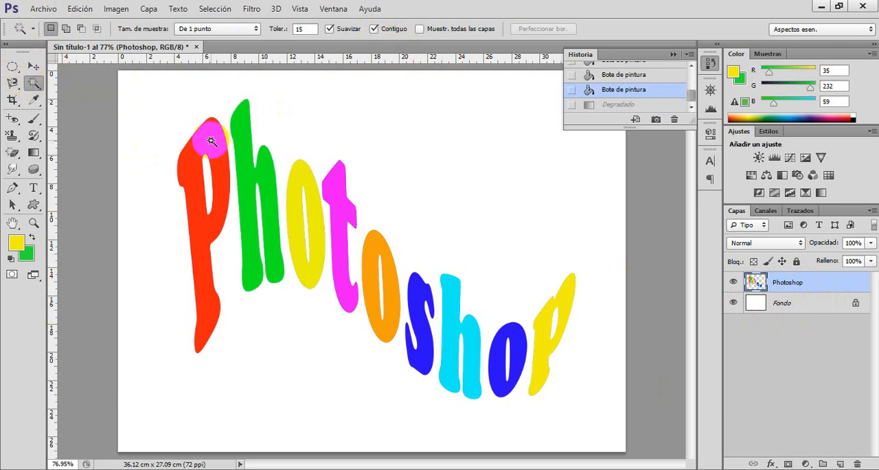
click(212, 141)
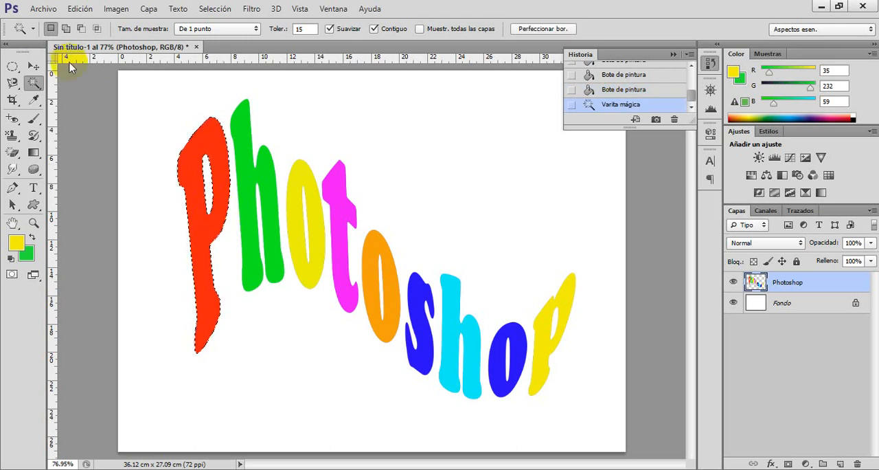
click(34, 152)
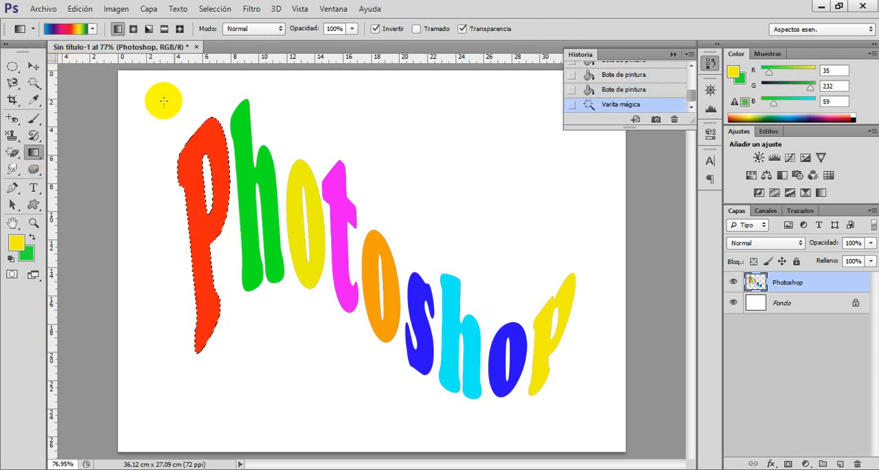
click(182, 160)
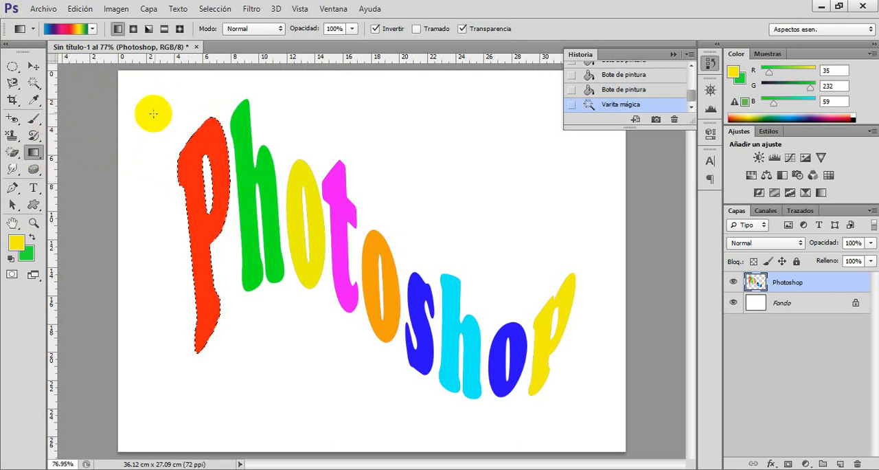
drag(249, 273, 265, 369)
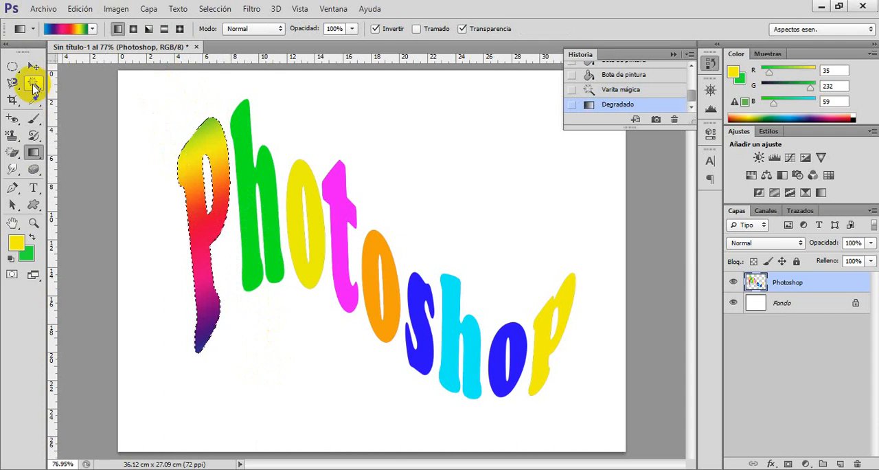
Select the first h with the Magic Wand and fill it with the rainbow gradient, redrawing the gradient diagonally down across the letter.
click(34, 84)
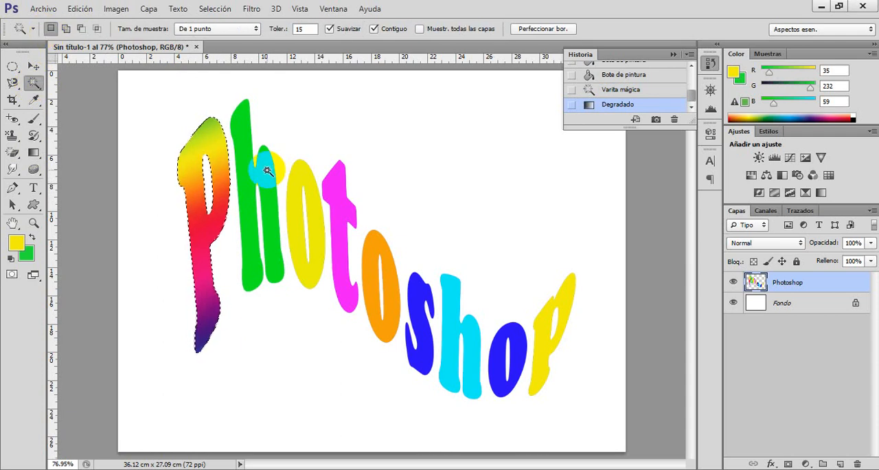
click(268, 170)
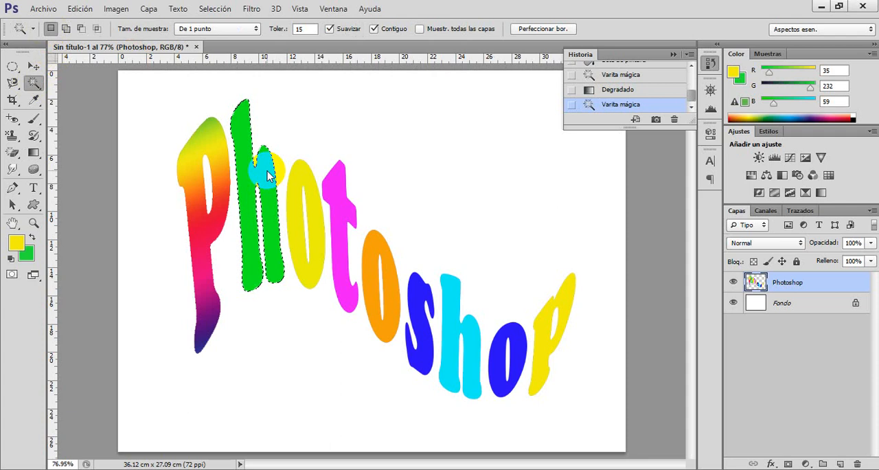
click(33, 152)
click(92, 28)
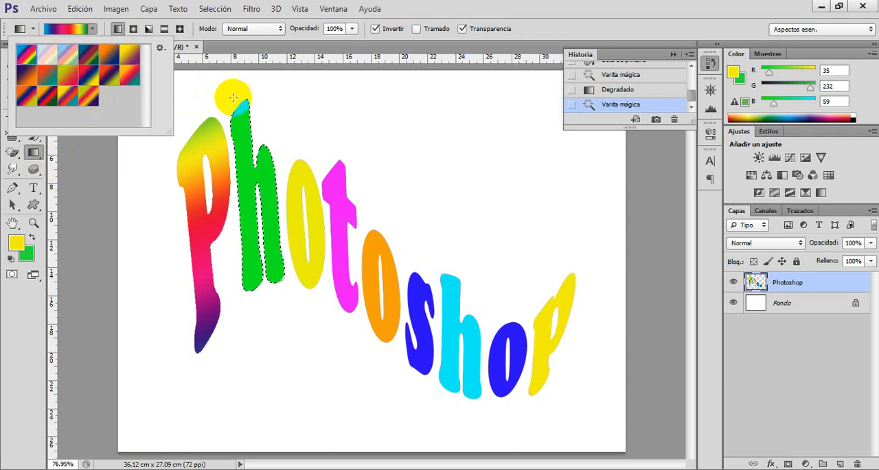
drag(293, 100, 250, 210)
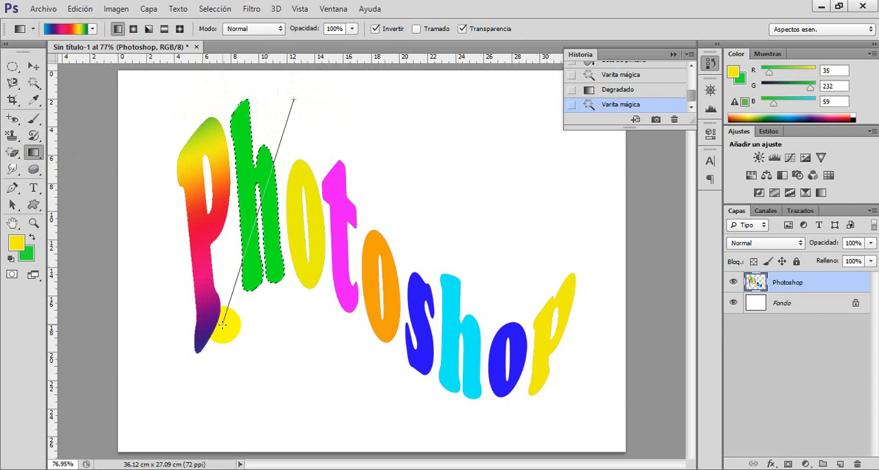
drag(222, 323, 222, 323)
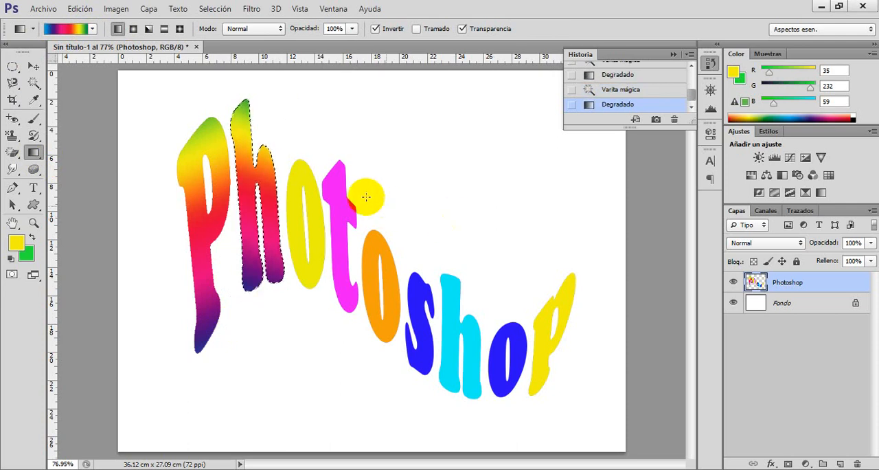
drag(184, 83, 363, 360)
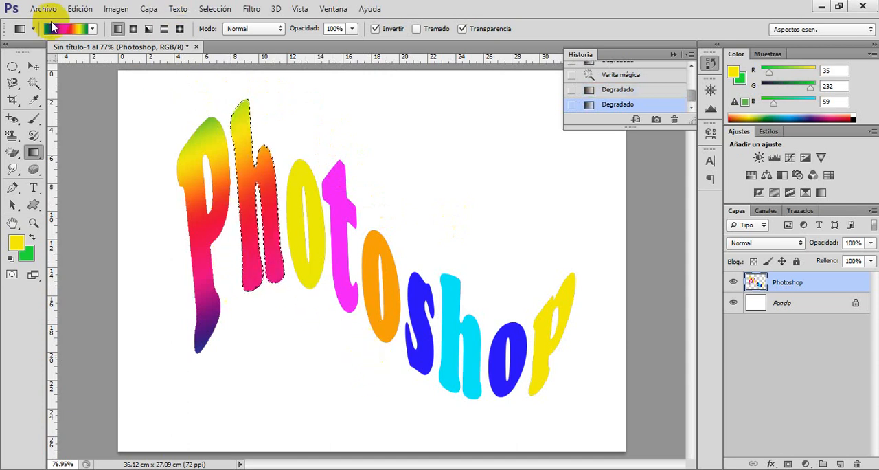
Replace the gradient presets with the Motivos de ruido set and apply its first, blue-violet gradient diagonally down over the selected h.
click(92, 30)
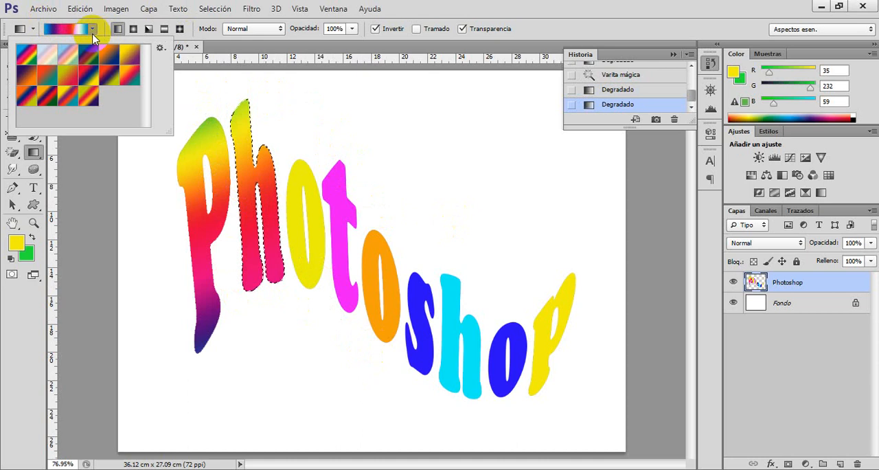
click(159, 49)
click(240, 299)
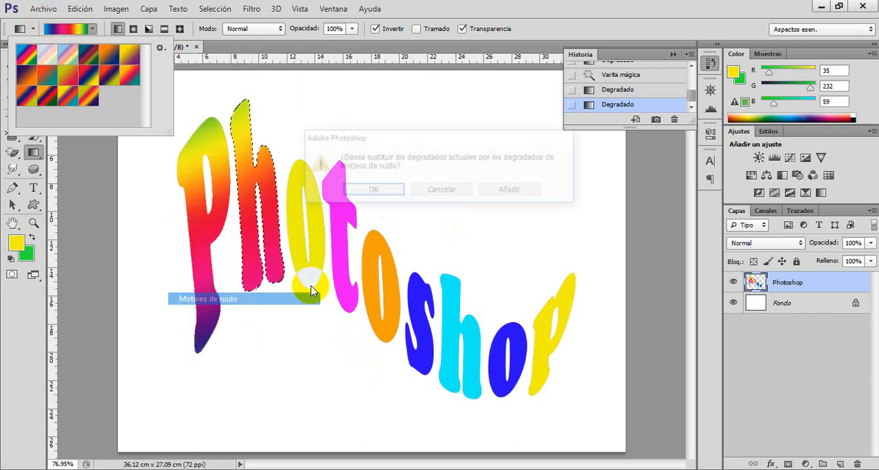
click(387, 191)
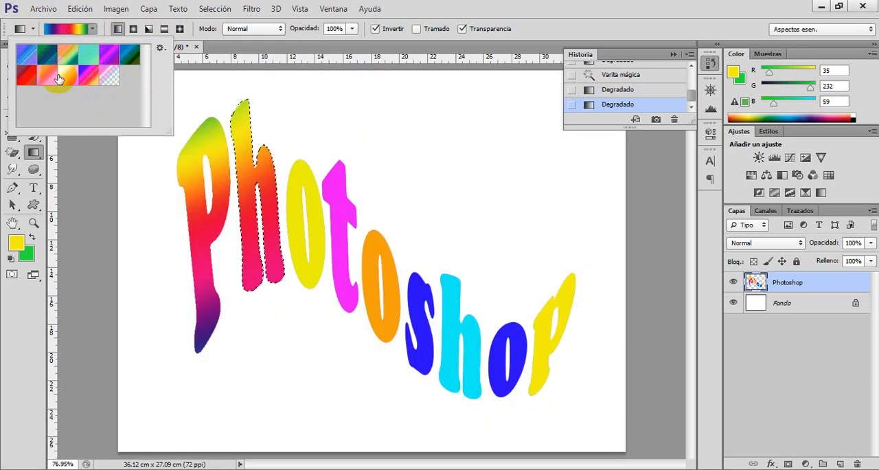
click(26, 54)
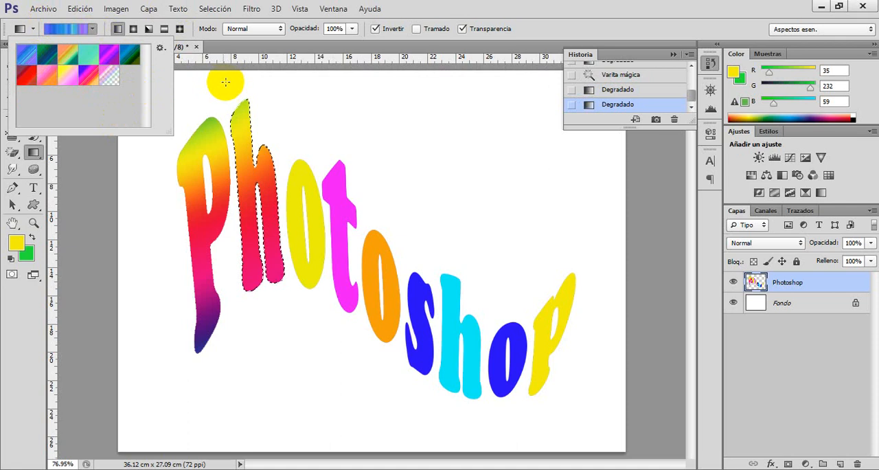
drag(212, 96, 350, 417)
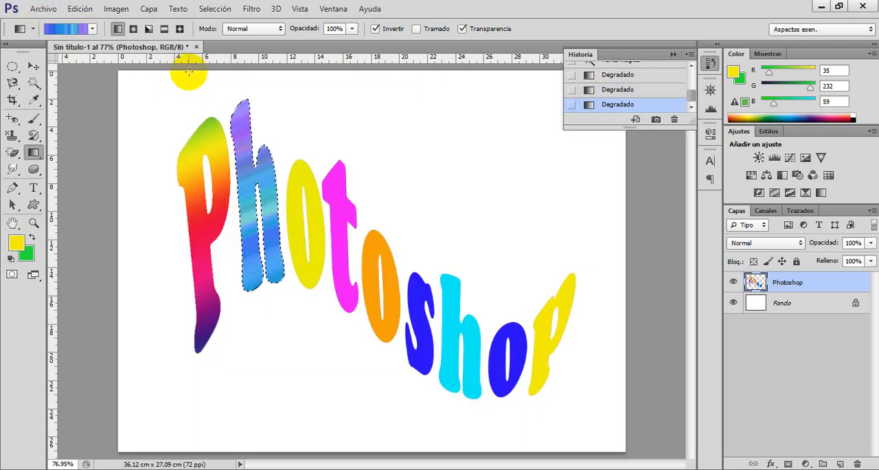
Select the first o with the Magic Wand and fill it with the yellow-to-pink noise gradient running downward.
click(34, 82)
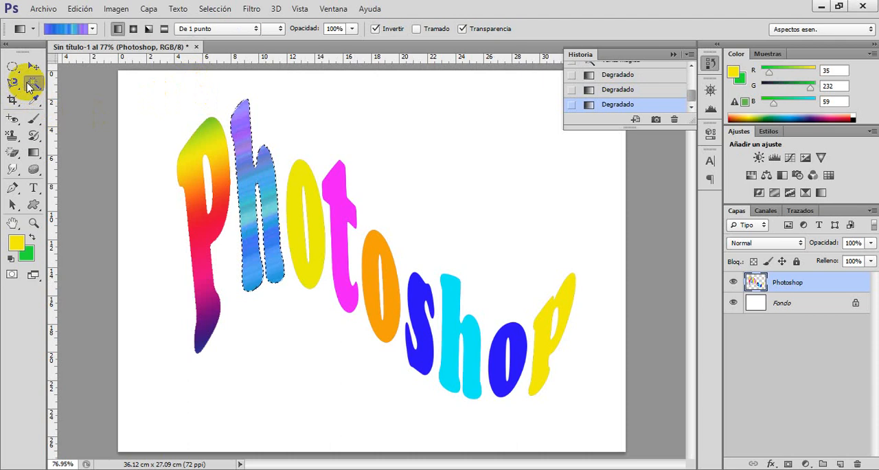
click(305, 180)
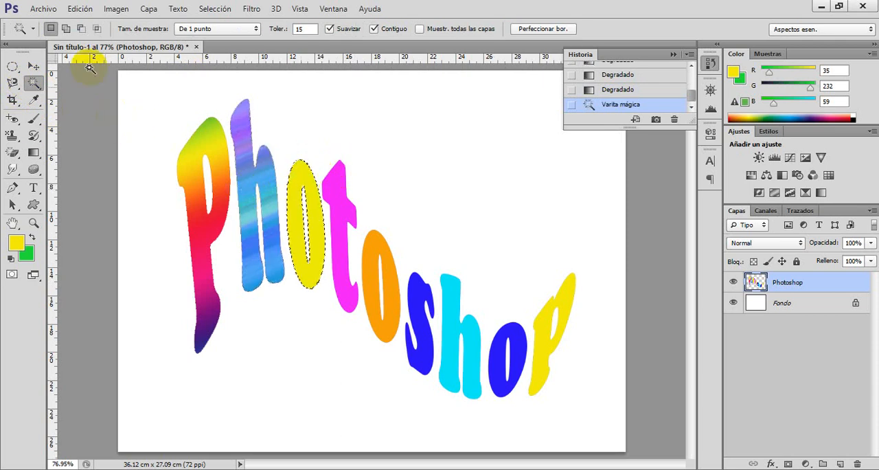
click(32, 152)
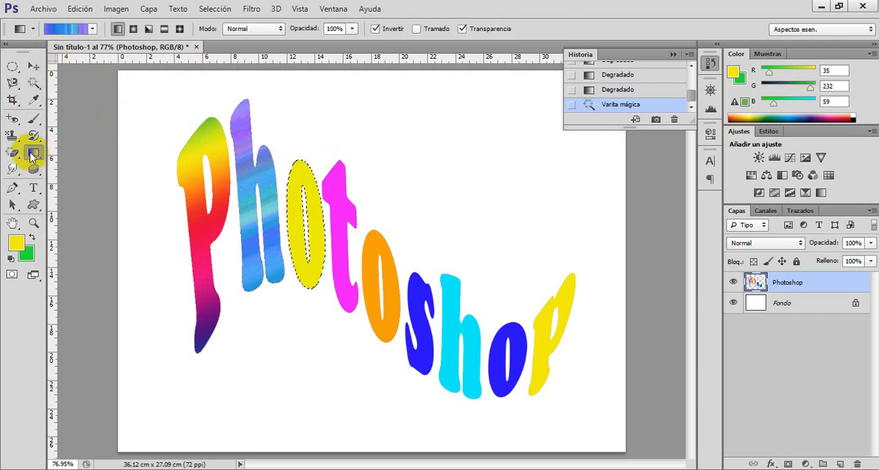
click(91, 30)
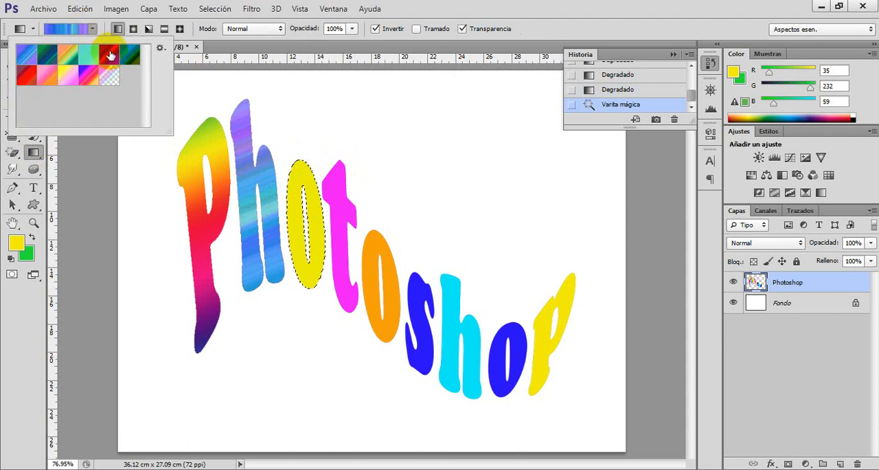
click(68, 77)
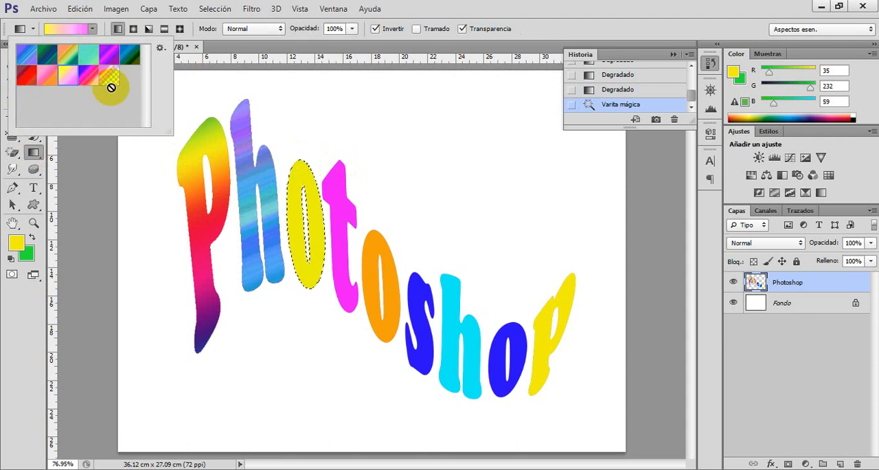
drag(283, 143, 351, 396)
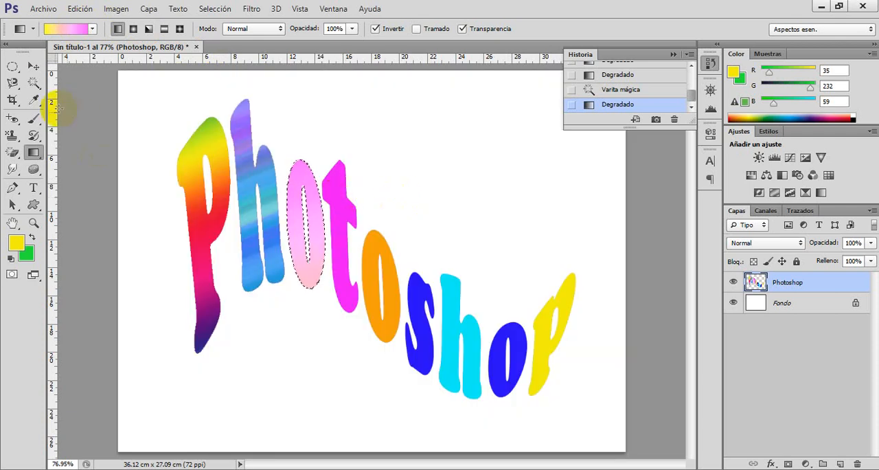
Select the t with the Magic Wand and fill it with the turquoise noise gradient, redrawing it downward, diagonally upward and horizontally.
click(33, 82)
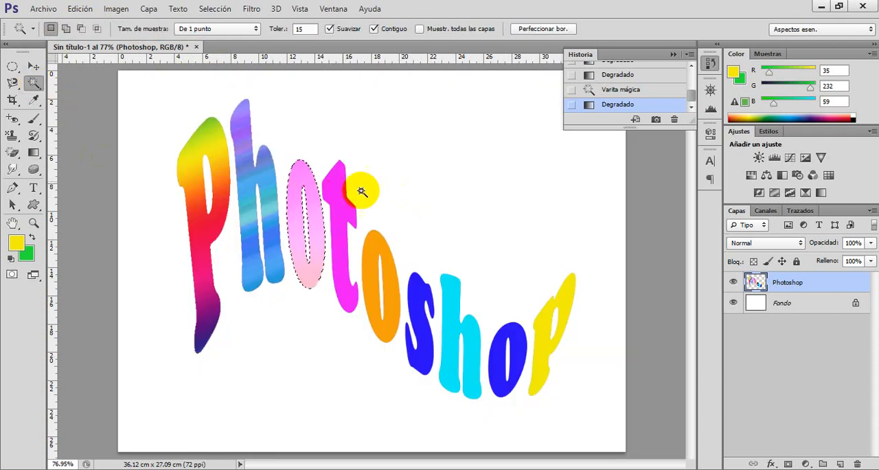
click(338, 222)
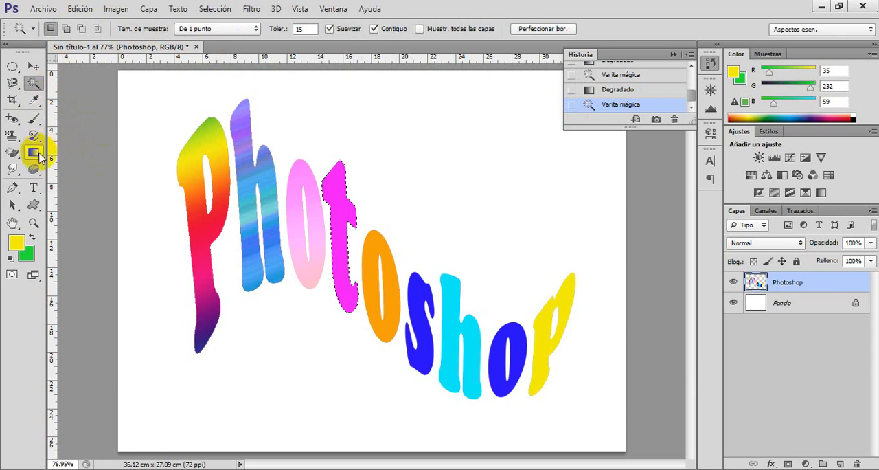
click(33, 152)
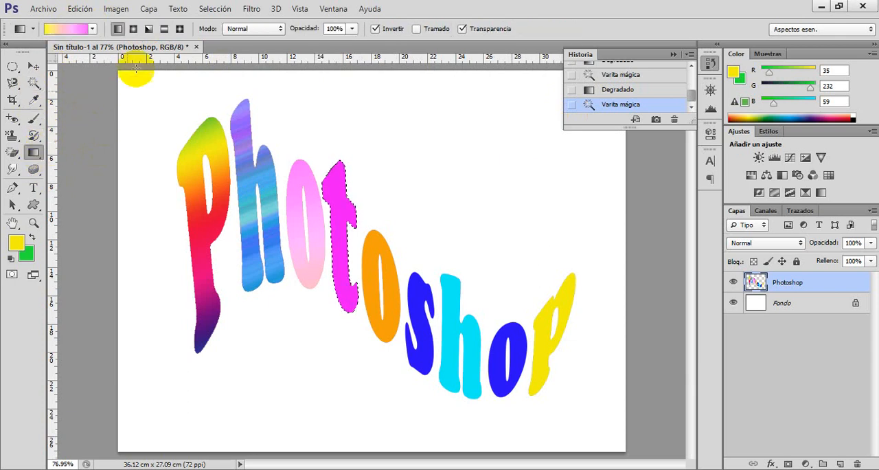
click(92, 29)
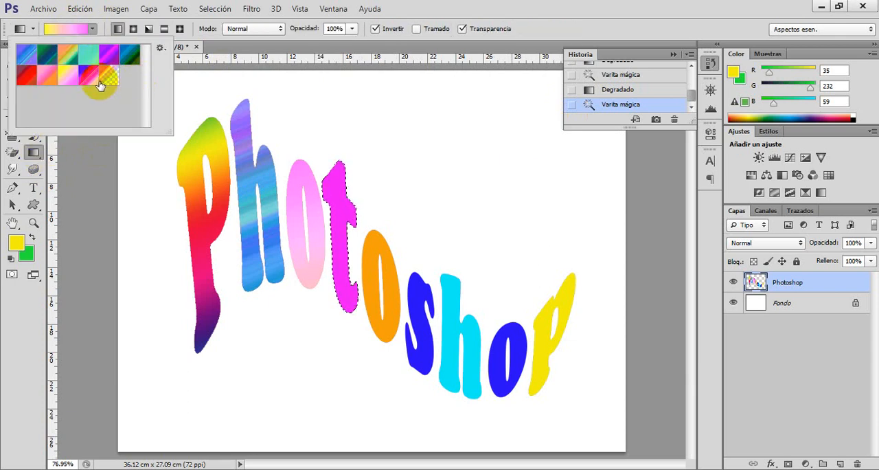
click(87, 57)
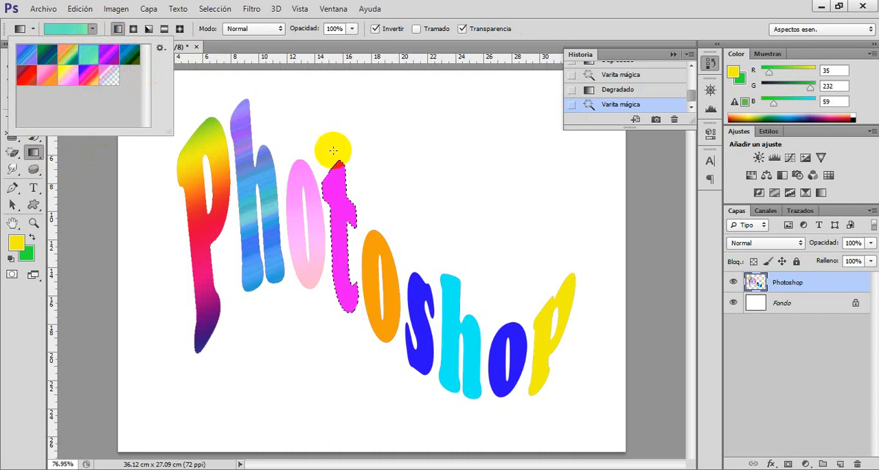
drag(322, 132, 362, 401)
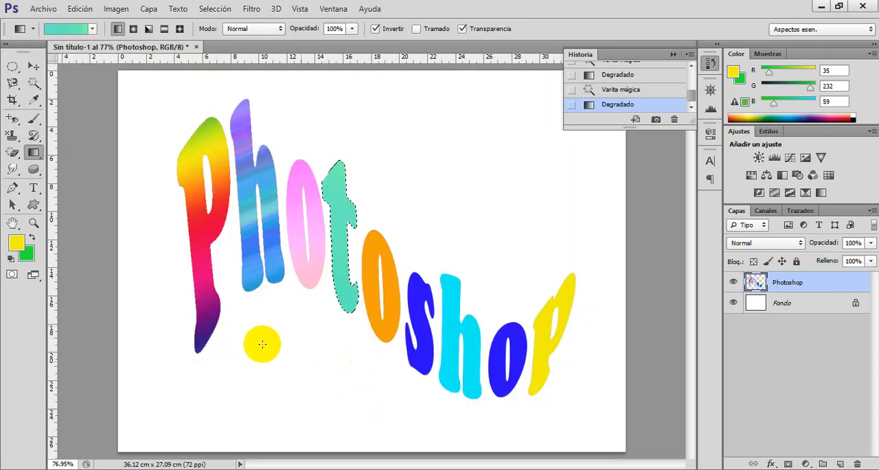
drag(261, 342, 484, 128)
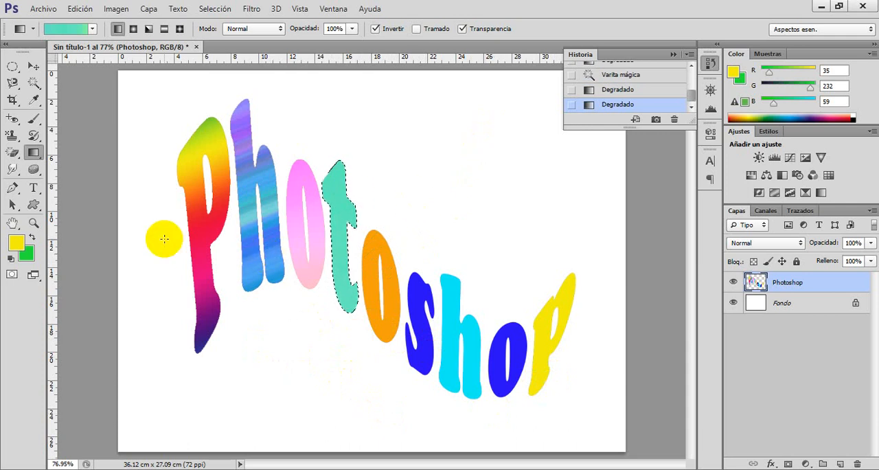
drag(164, 238, 628, 227)
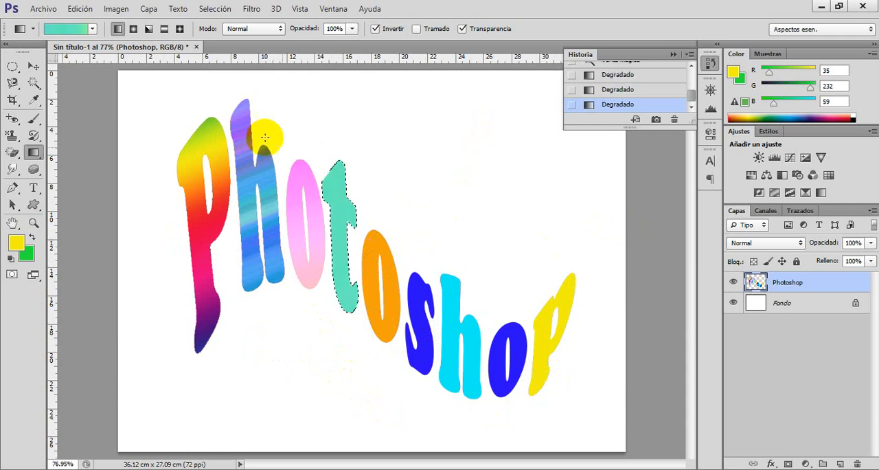
Redraw the turquoise gradient once more over the selected t, running diagonally downward across the letter.
drag(300, 96, 405, 402)
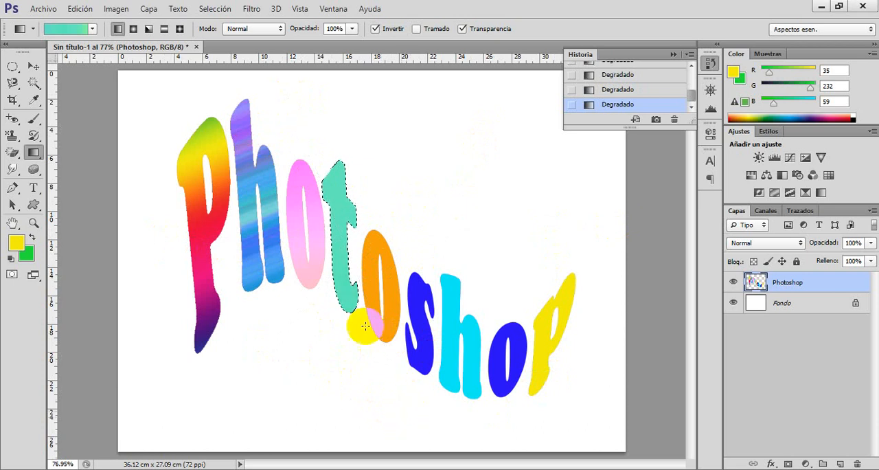
Select the orange o with the Magic Wand, replacing the gradient presets with Armonías en color 2 to fill it downward with the yellow-green-blue gradient.
click(33, 82)
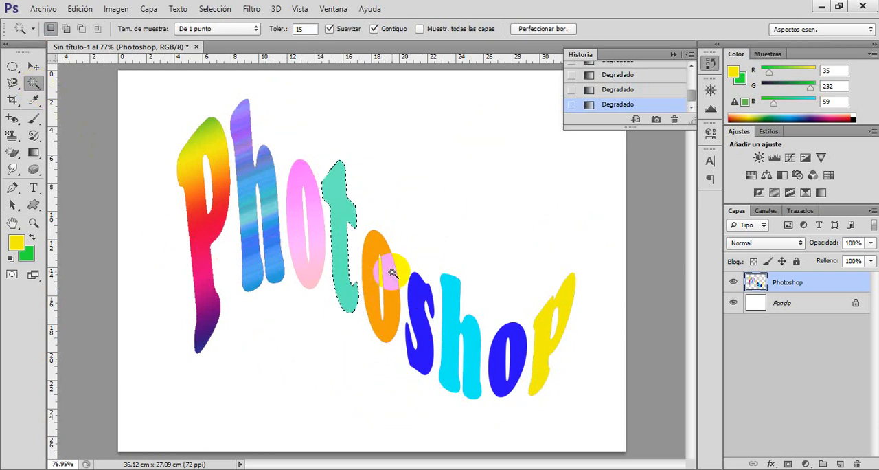
click(387, 268)
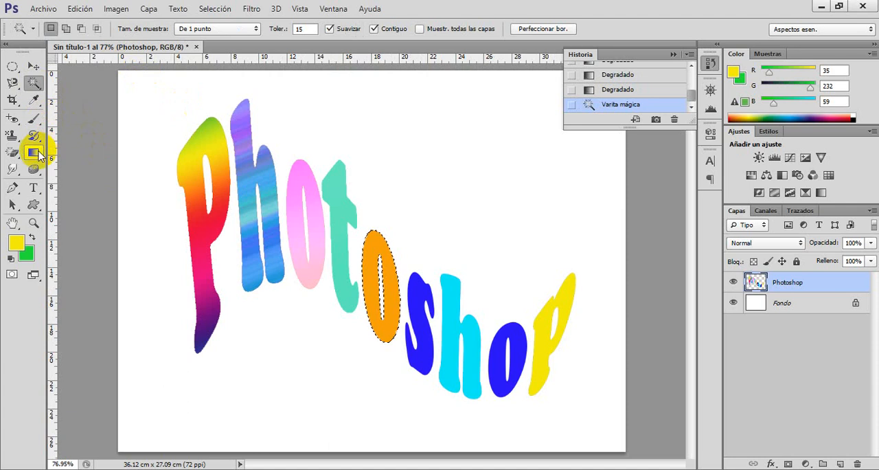
click(33, 152)
click(91, 29)
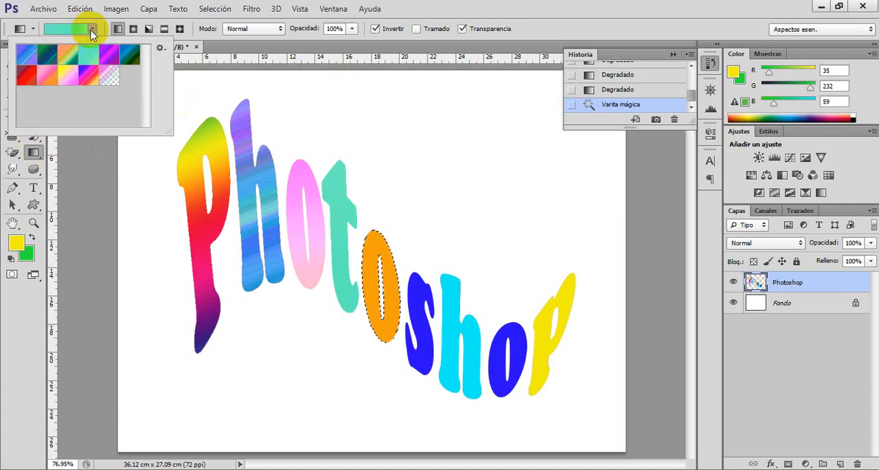
click(160, 49)
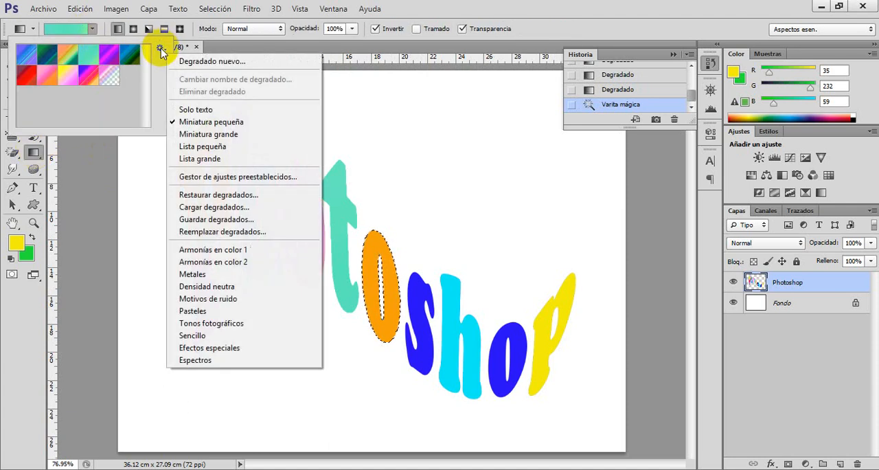
click(244, 263)
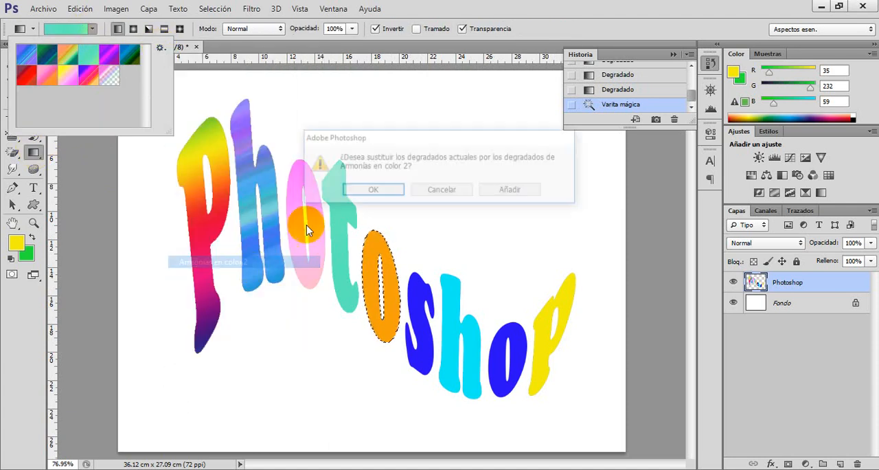
click(364, 190)
click(122, 75)
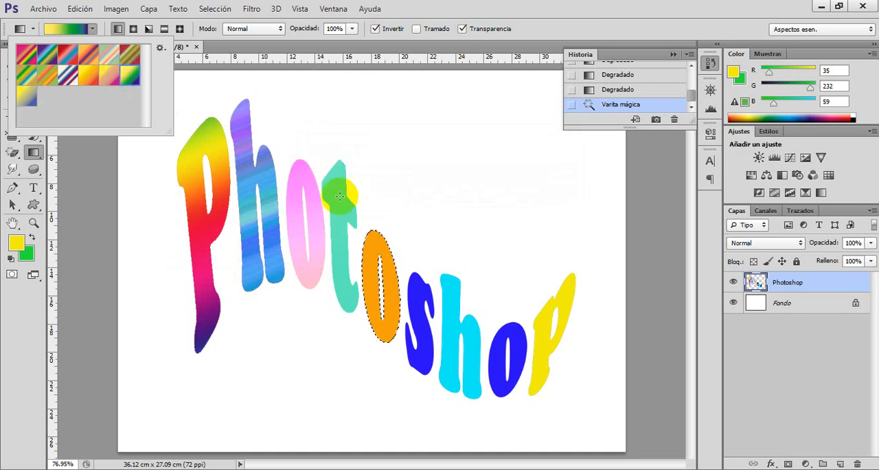
drag(408, 201, 361, 405)
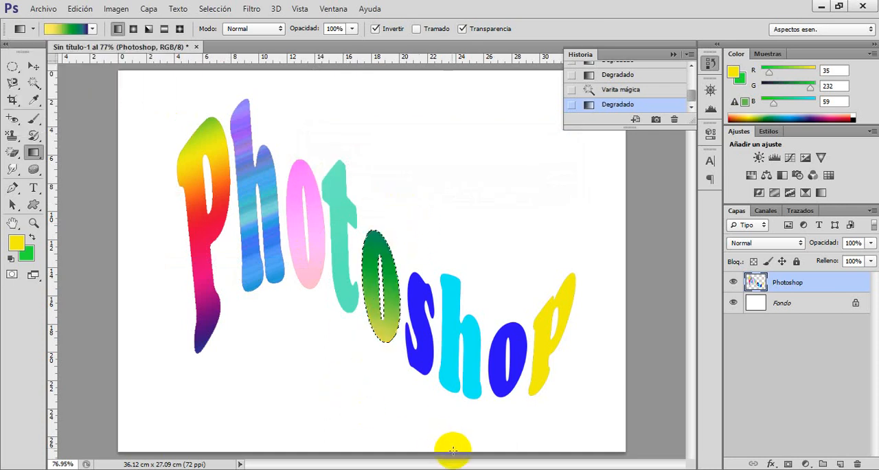